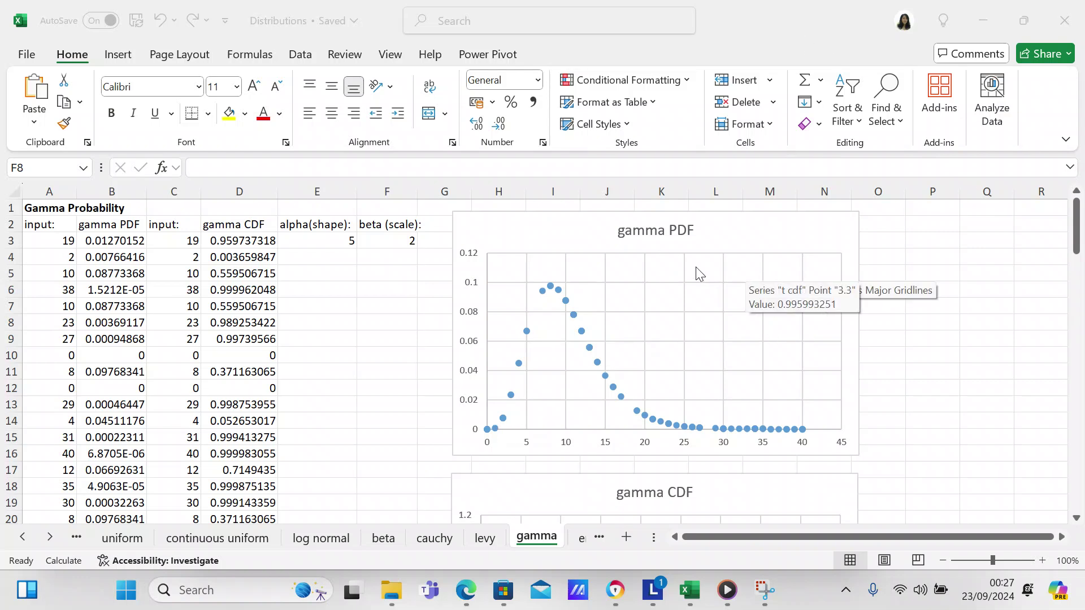
# Inspect the alpha and beta parameter cells, the input formula in A3, and the full extent of the data rows.
pyautogui.click(320, 246)
pyautogui.click(320, 242)
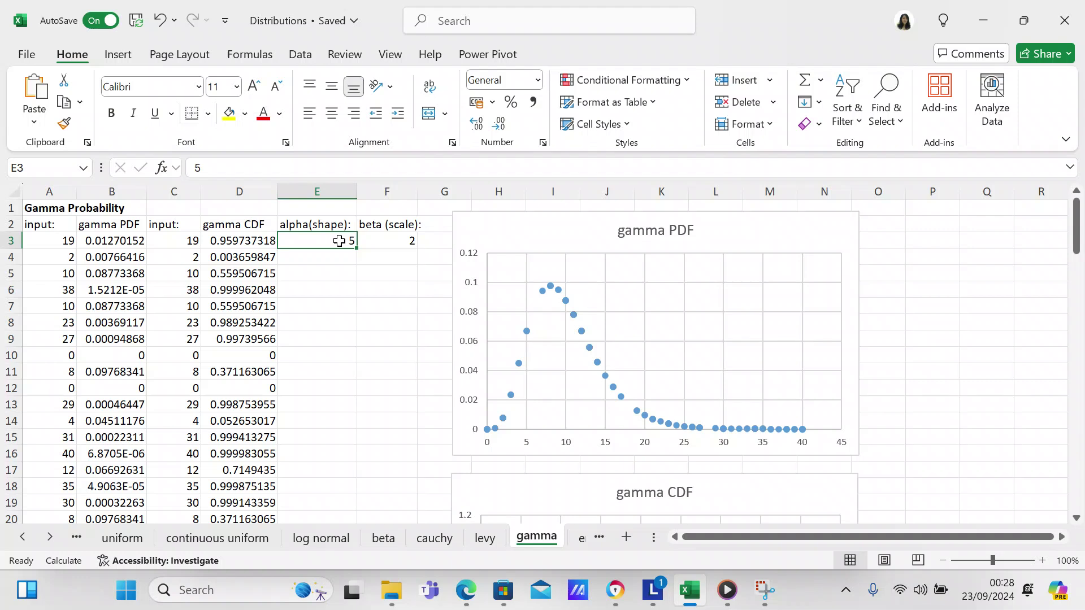
pyautogui.click(376, 243)
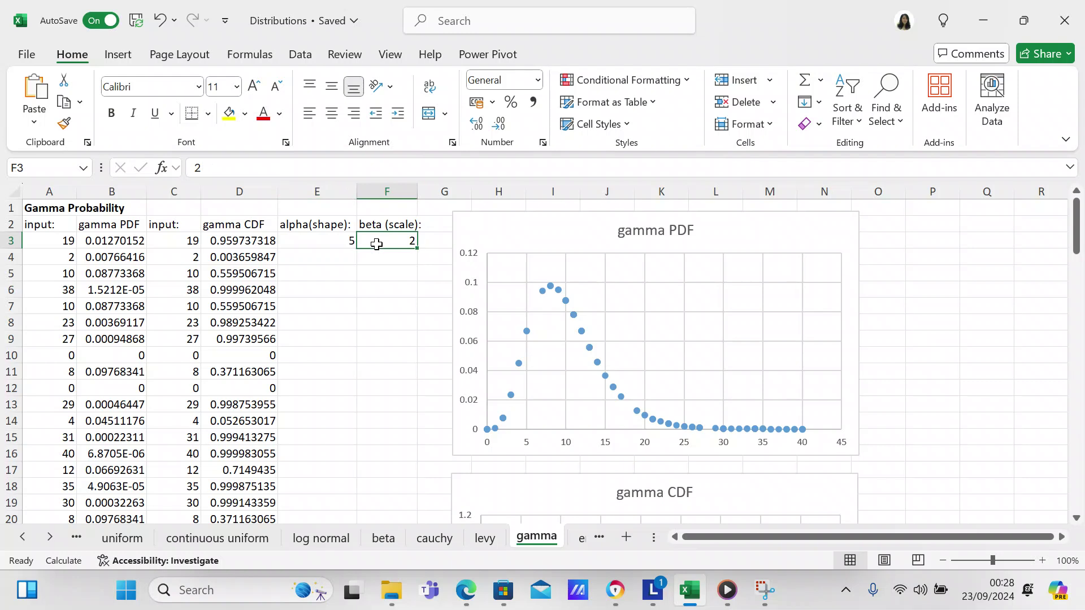
pyautogui.click(49, 236)
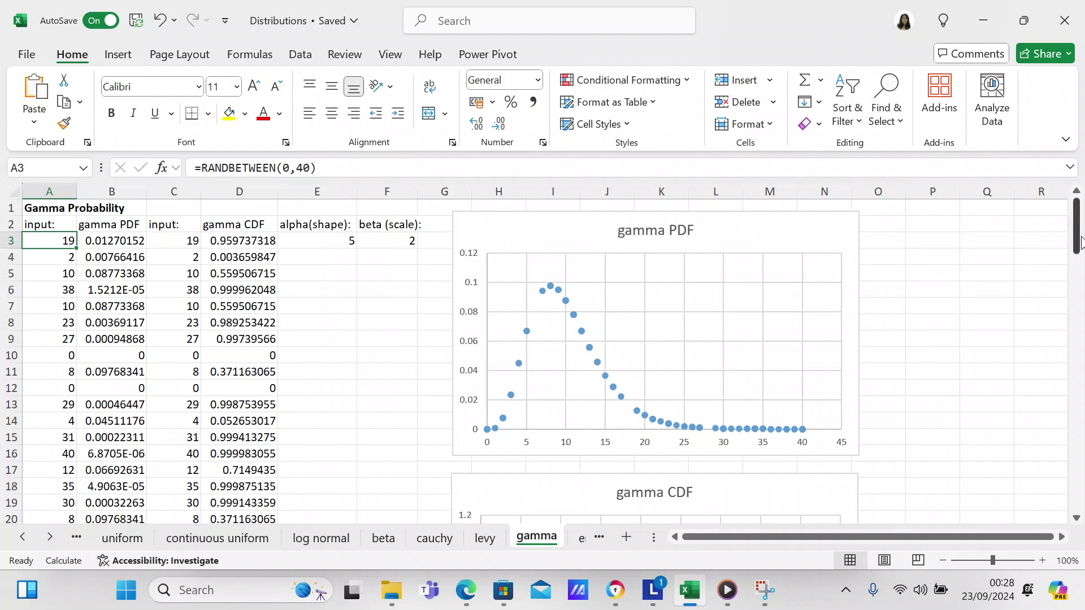
pyautogui.moveTo(1077, 249); pyautogui.dragTo(1045, 534)
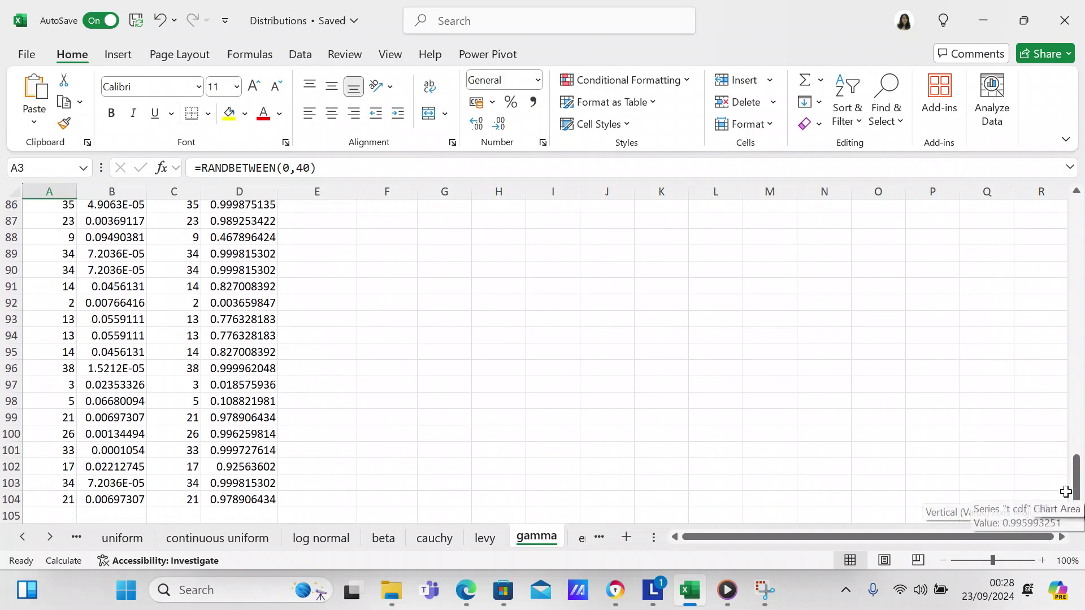
pyautogui.moveTo(1078, 492); pyautogui.dragTo(1082, 215)
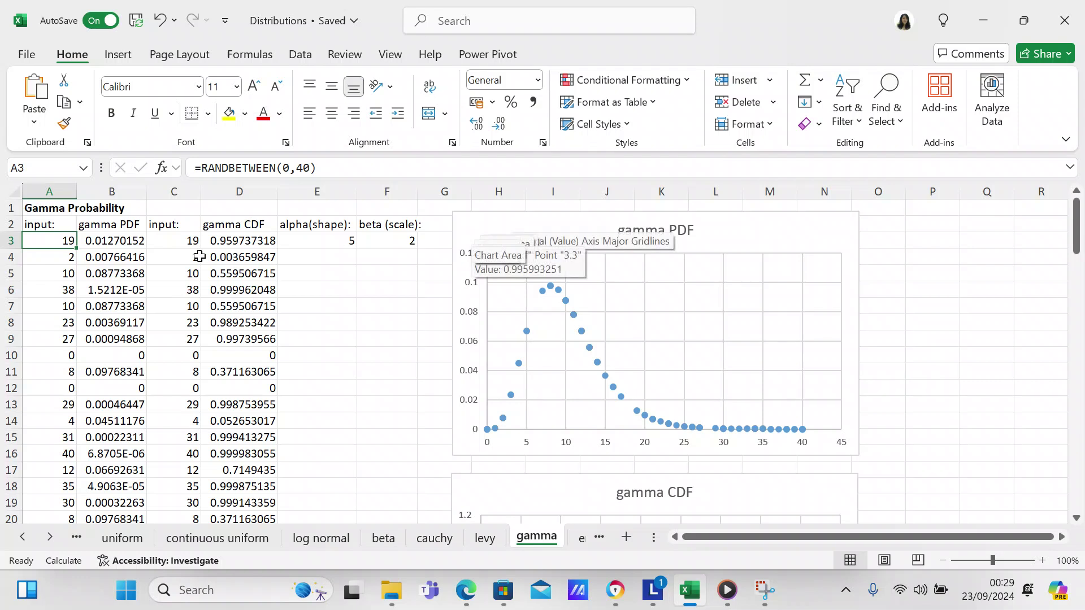
# Examine the GAMMA.DIST formulas in the gamma PDF and gamma CDF columns, and view the gamma CDF chart.
pyautogui.click(131, 241)
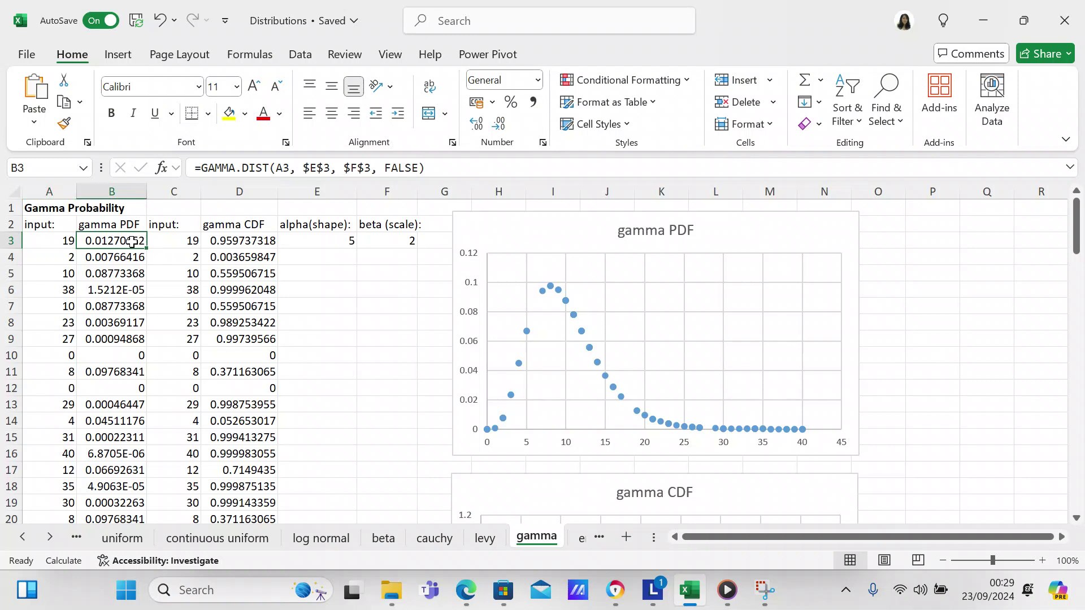
pyautogui.press('Down')
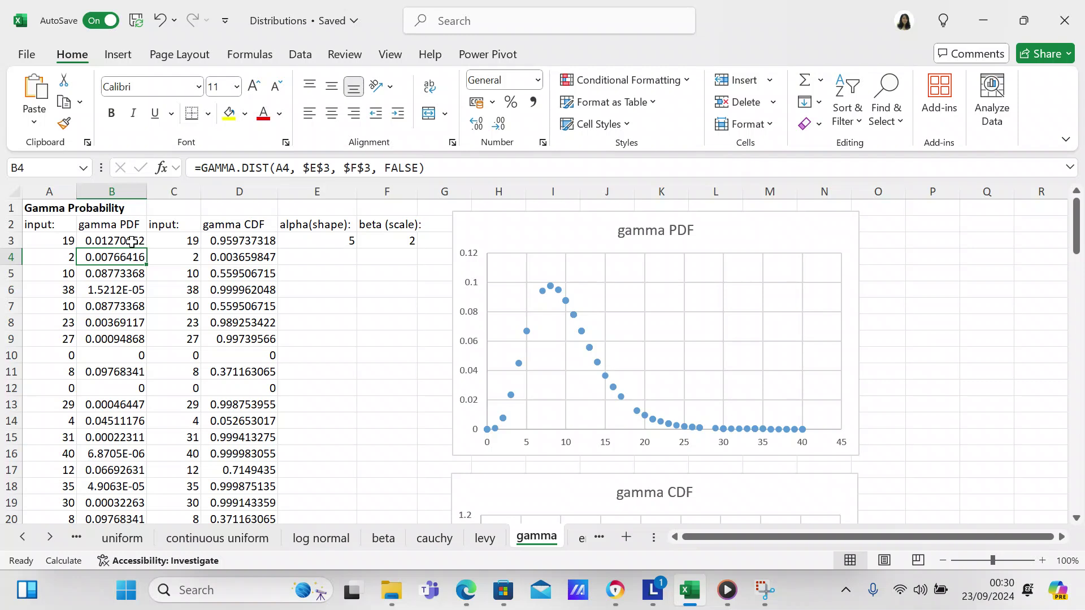
pyautogui.click(388, 302)
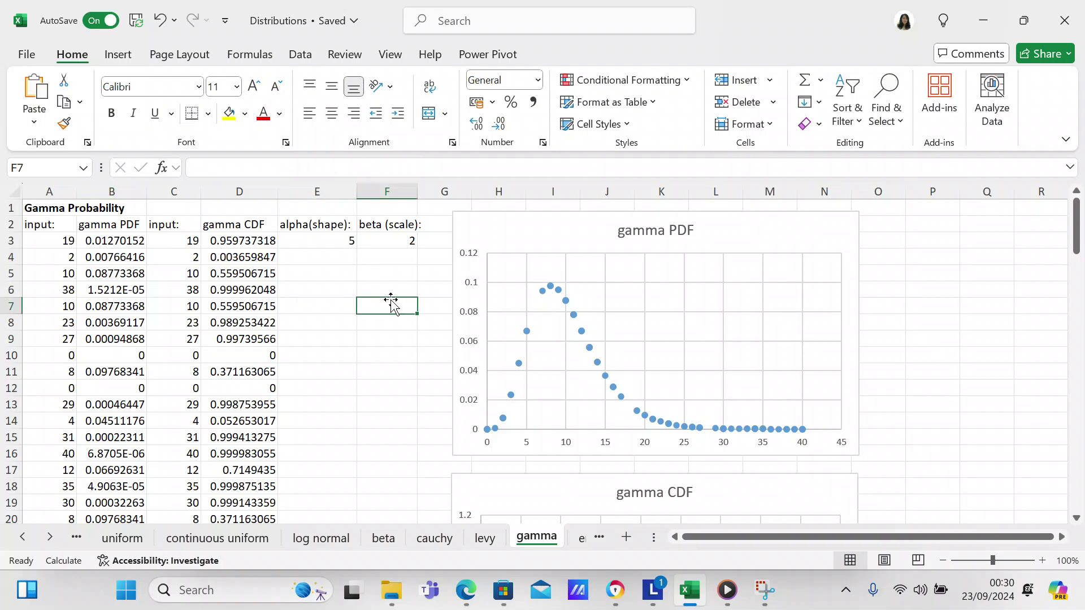
pyautogui.click(251, 238)
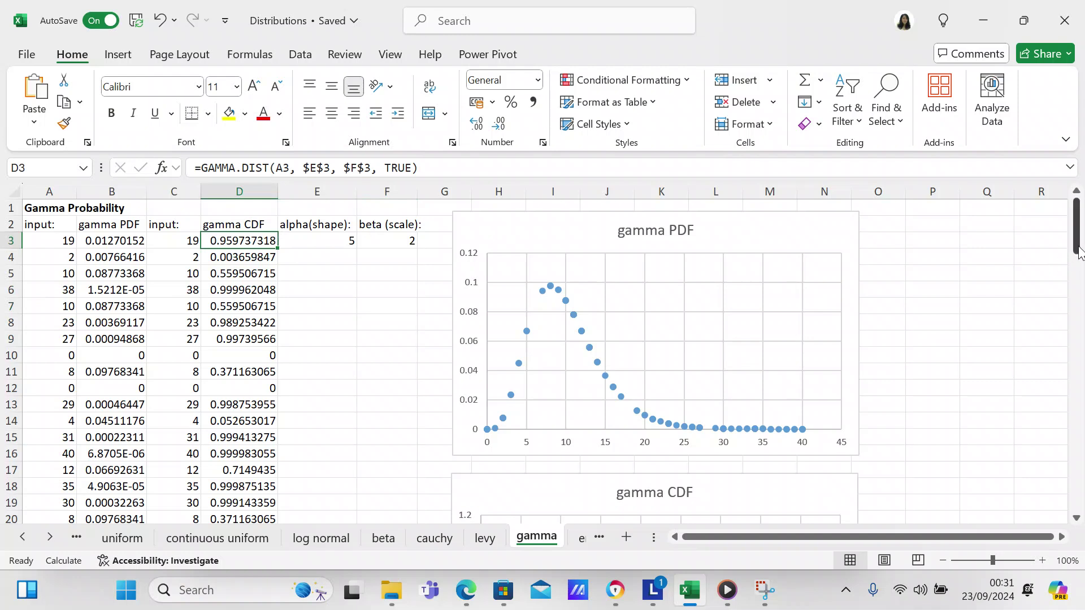
pyautogui.moveTo(1077, 250); pyautogui.dragTo(1072, 292)
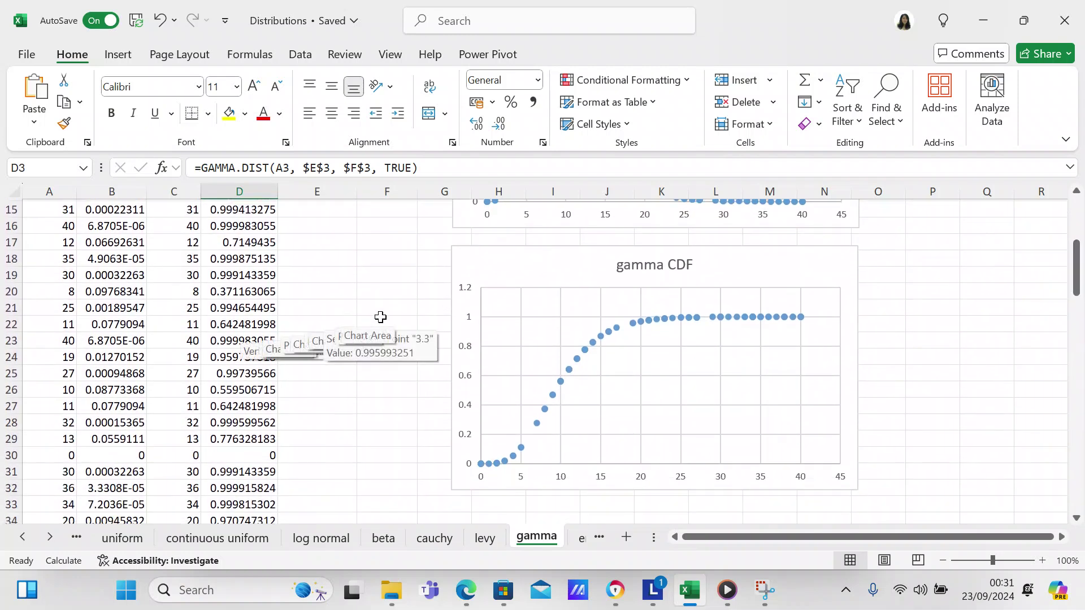
pyautogui.click(380, 320)
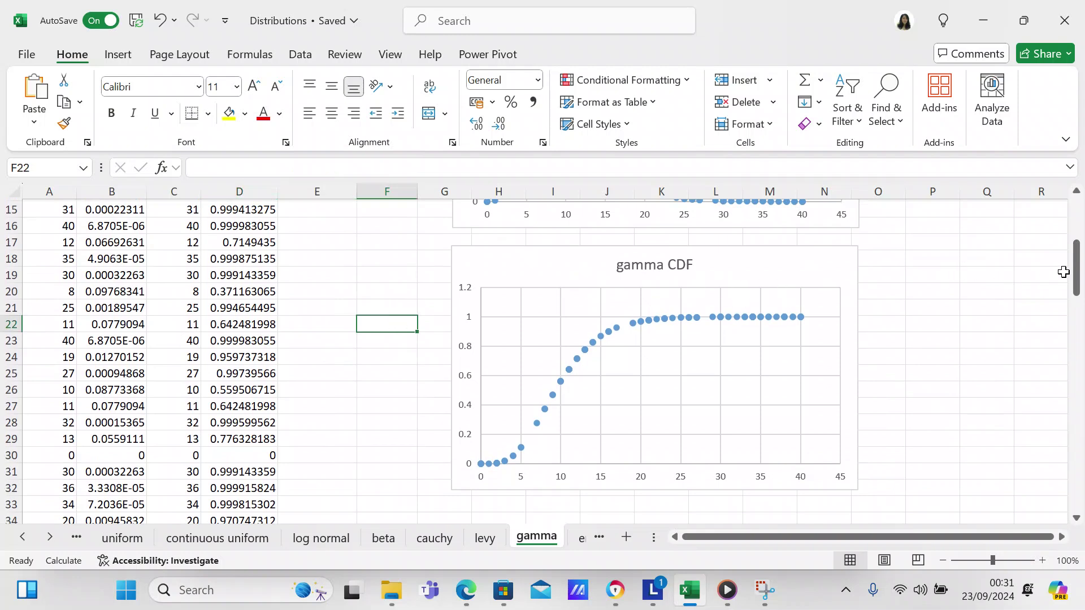
pyautogui.moveTo(1075, 271)
pyautogui.mouseDown()
pyautogui.moveTo(1084, 195)
pyautogui.moveTo(1075, 317)
pyautogui.moveTo(1082, 230)
pyautogui.mouseUp()
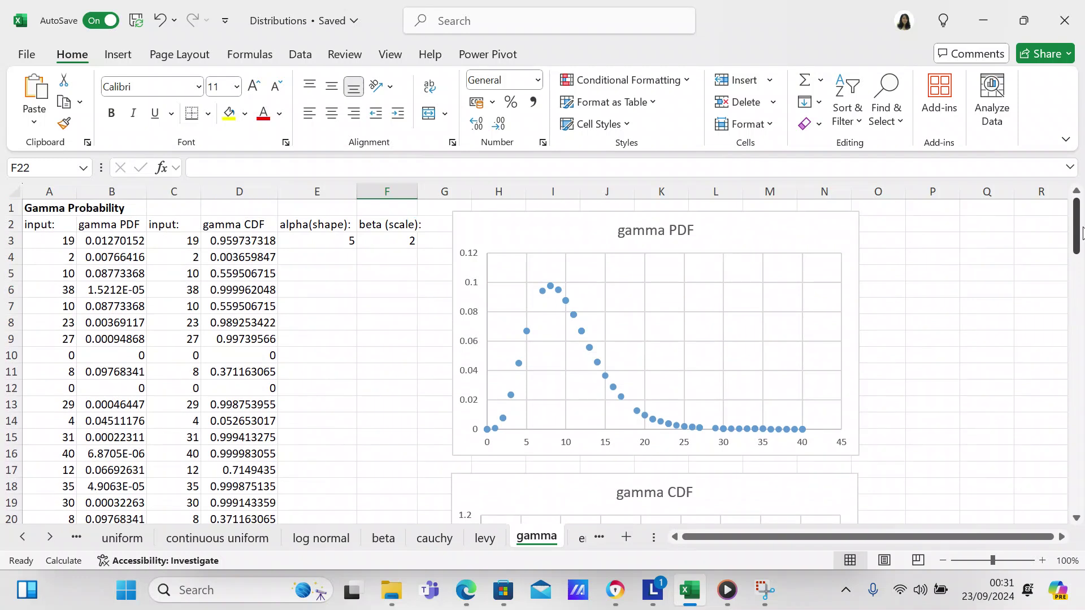
# Try an alpha (shape) value of 6 in E3, followed by 10.
pyautogui.click(340, 244)
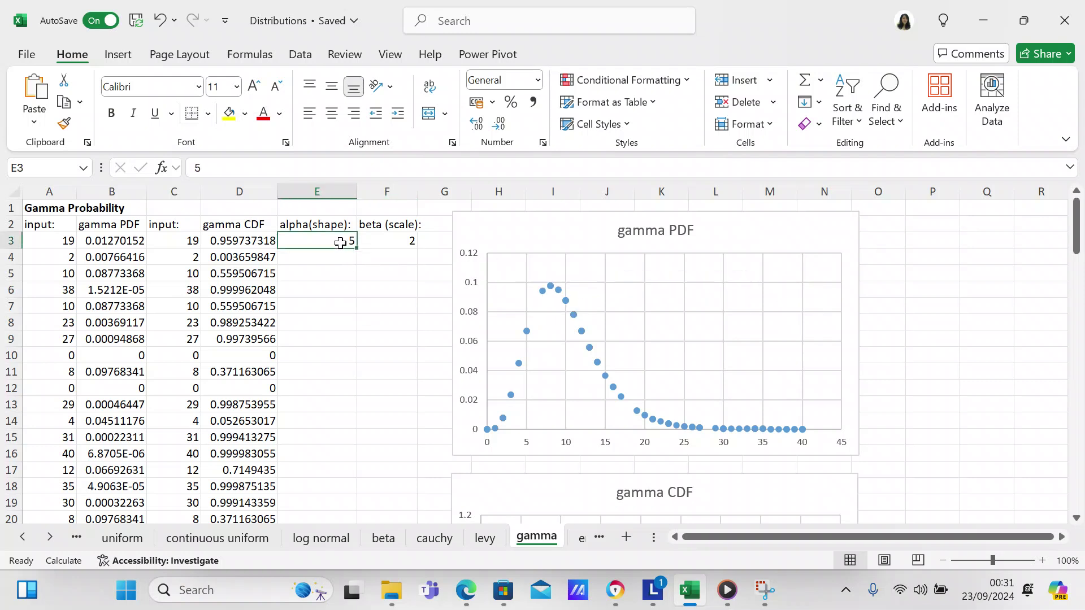
pyautogui.write('6')
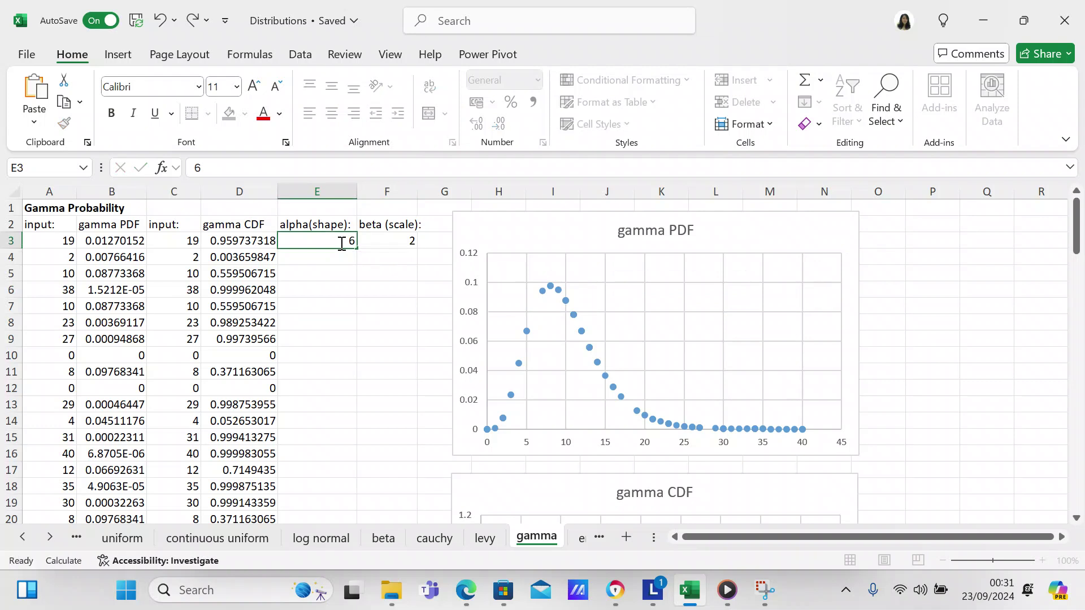
pyautogui.press('Return')
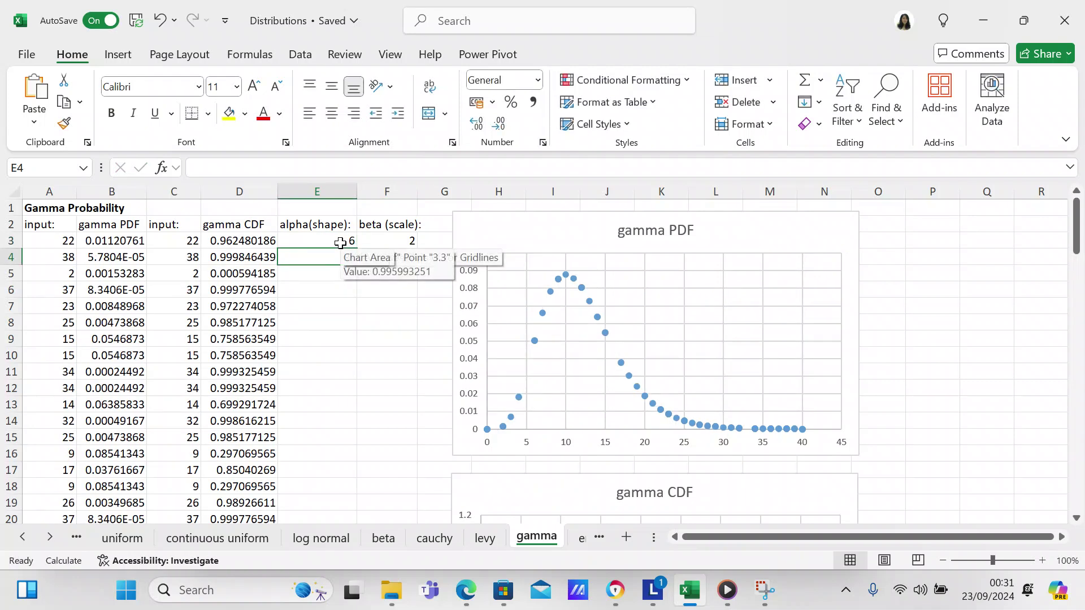
pyautogui.click(341, 240)
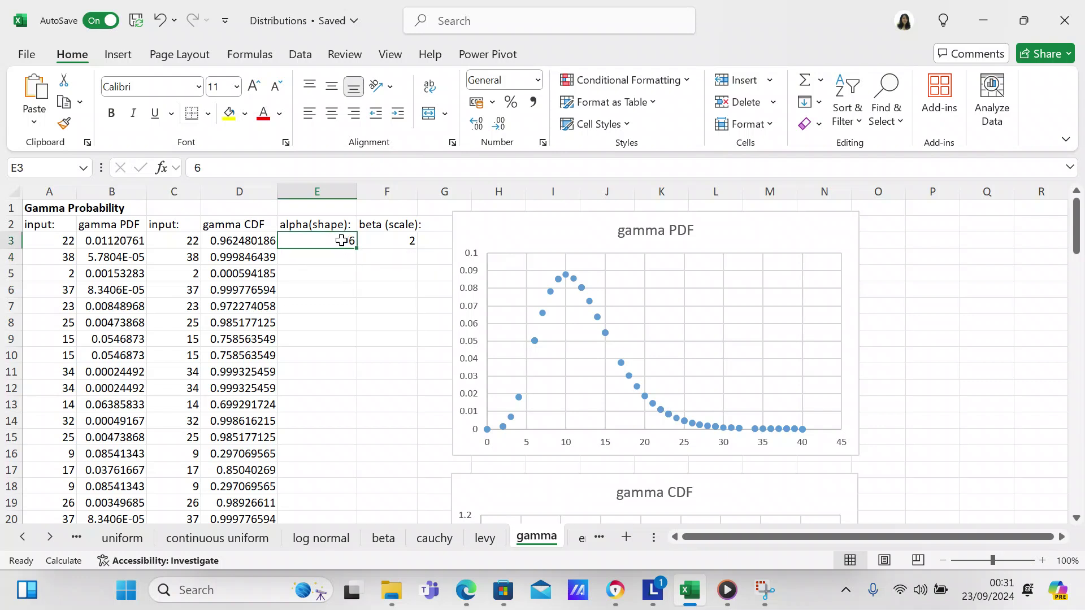
pyautogui.write('10')
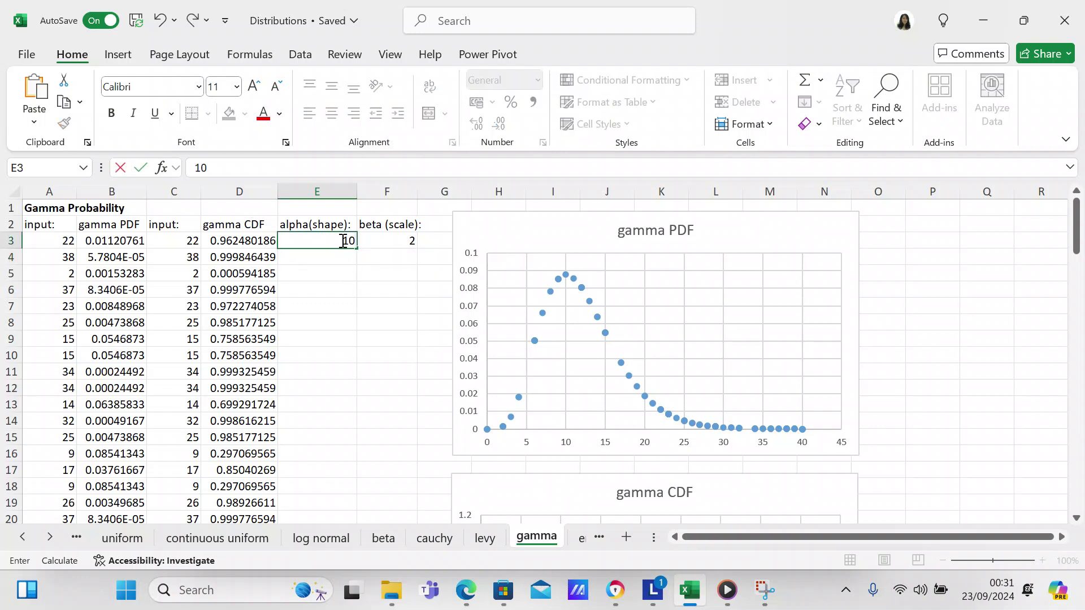
pyautogui.press('Return')
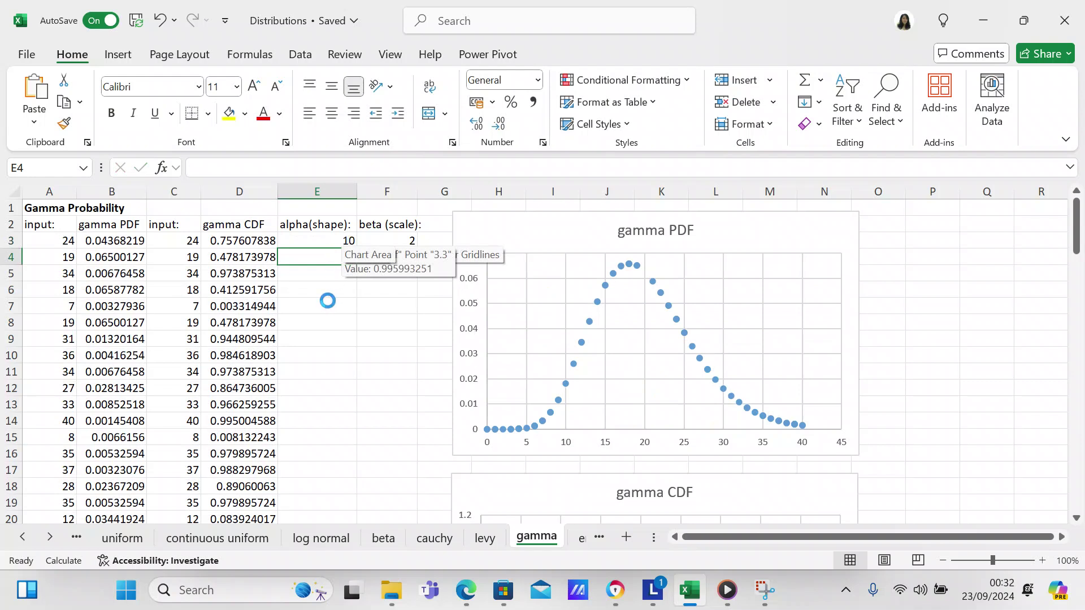
# Set the alpha (shape) value in E3 back to 5.
pyautogui.click(316, 240)
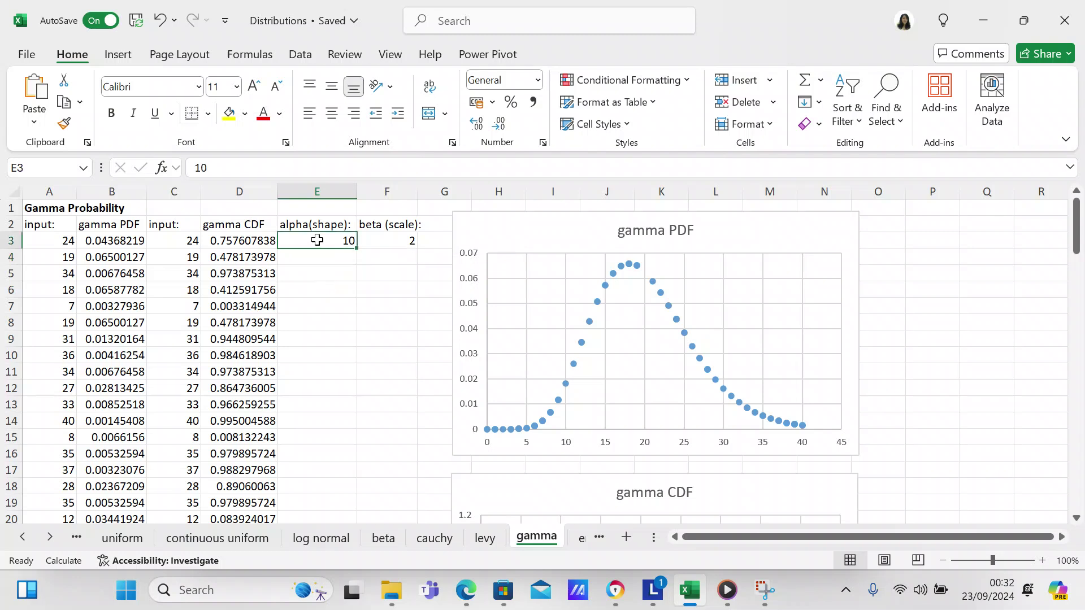
pyautogui.write('5')
pyautogui.press('Return')
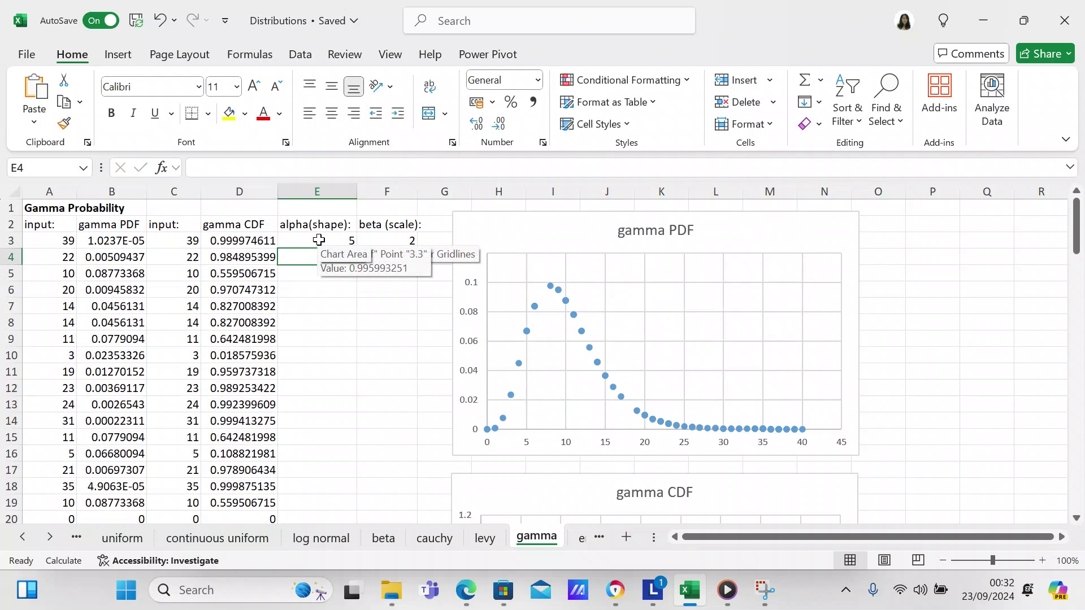
# Try a beta (scale) value of 3 in F3, followed by 5.
pyautogui.click(394, 242)
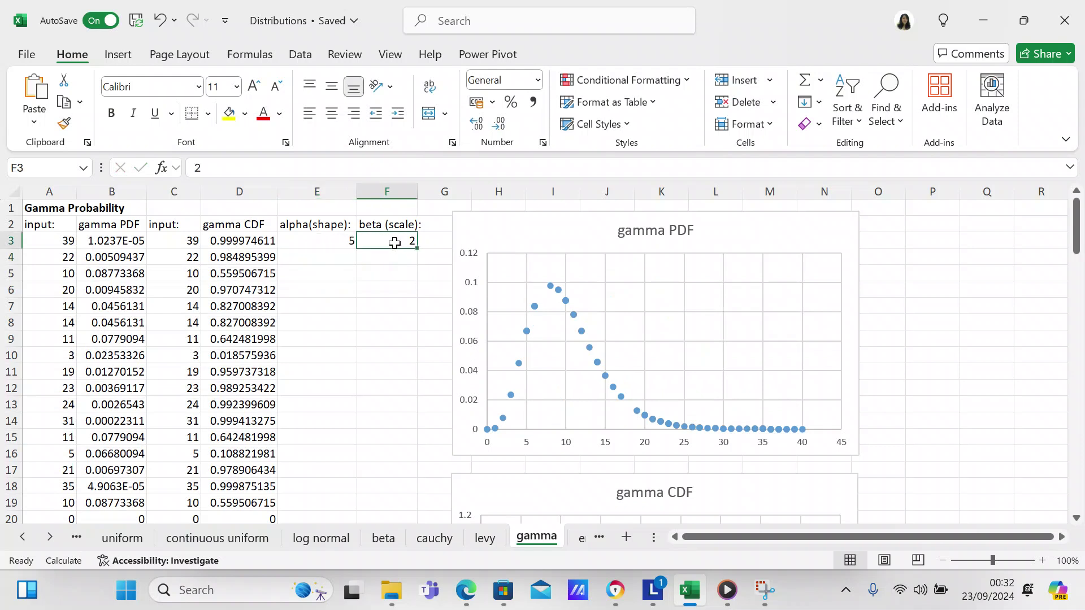
pyautogui.write('3')
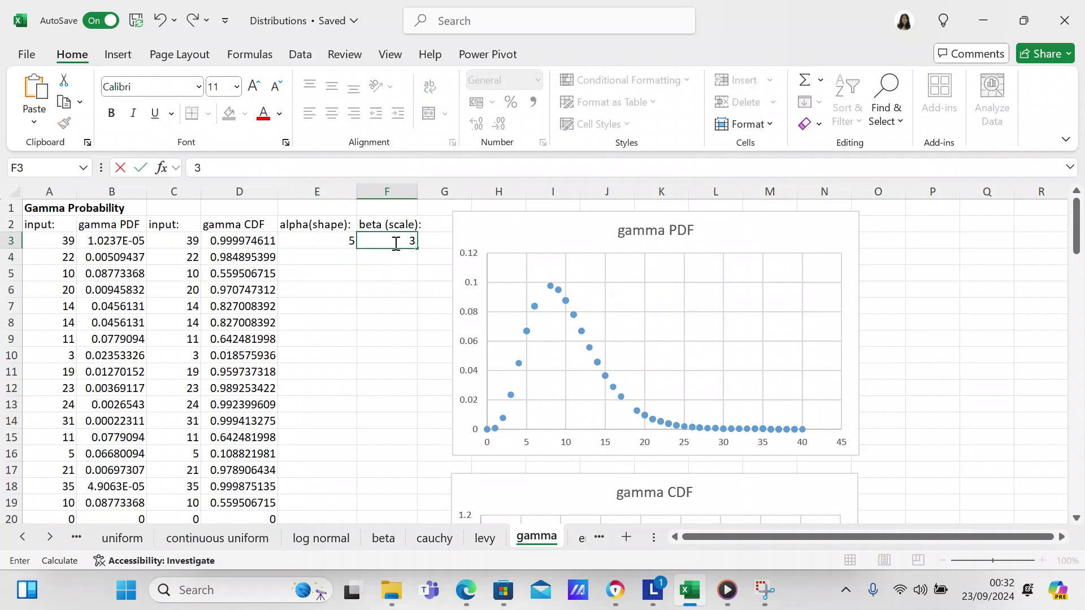
pyautogui.press('Return')
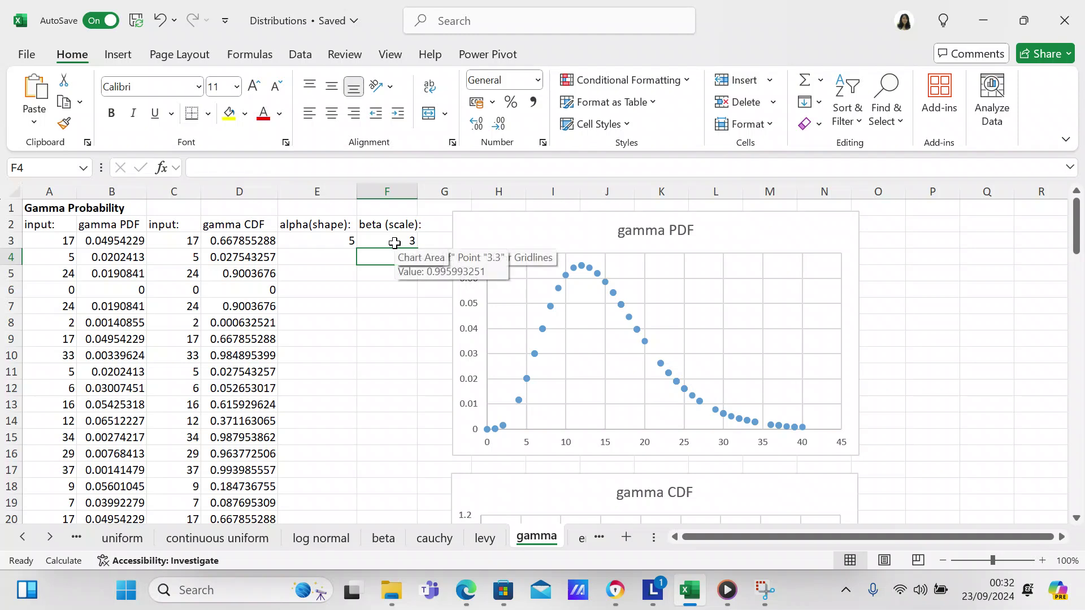
pyautogui.click(394, 242)
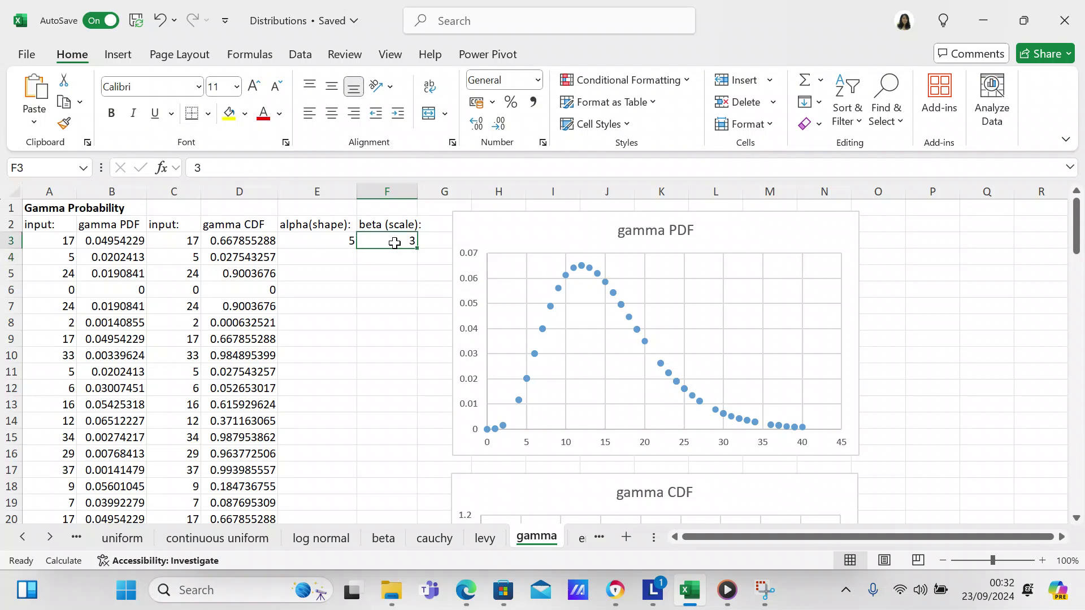
pyautogui.write('5')
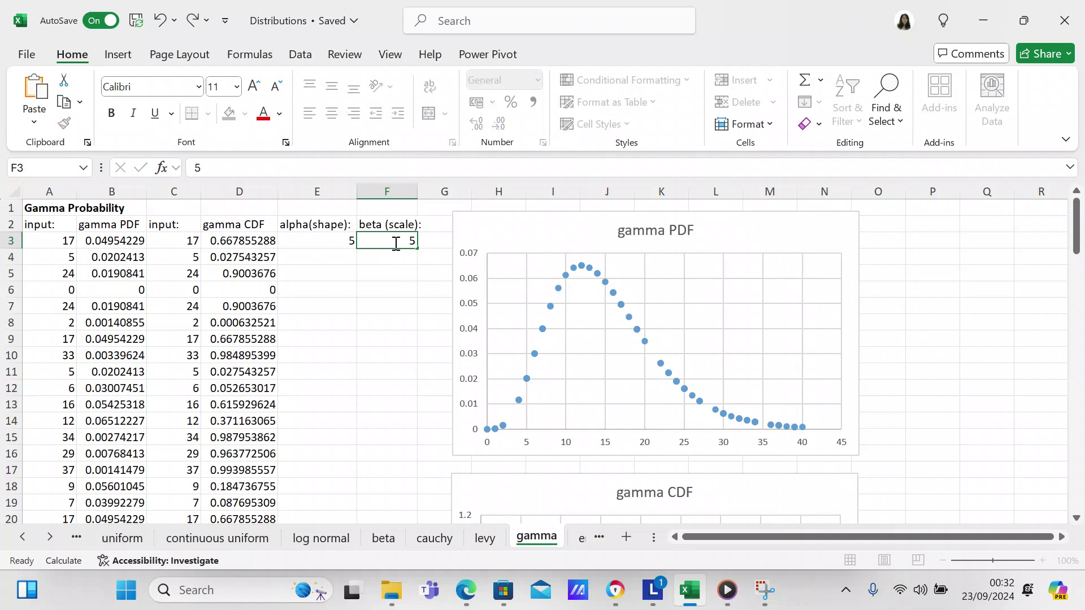
pyautogui.press('Return')
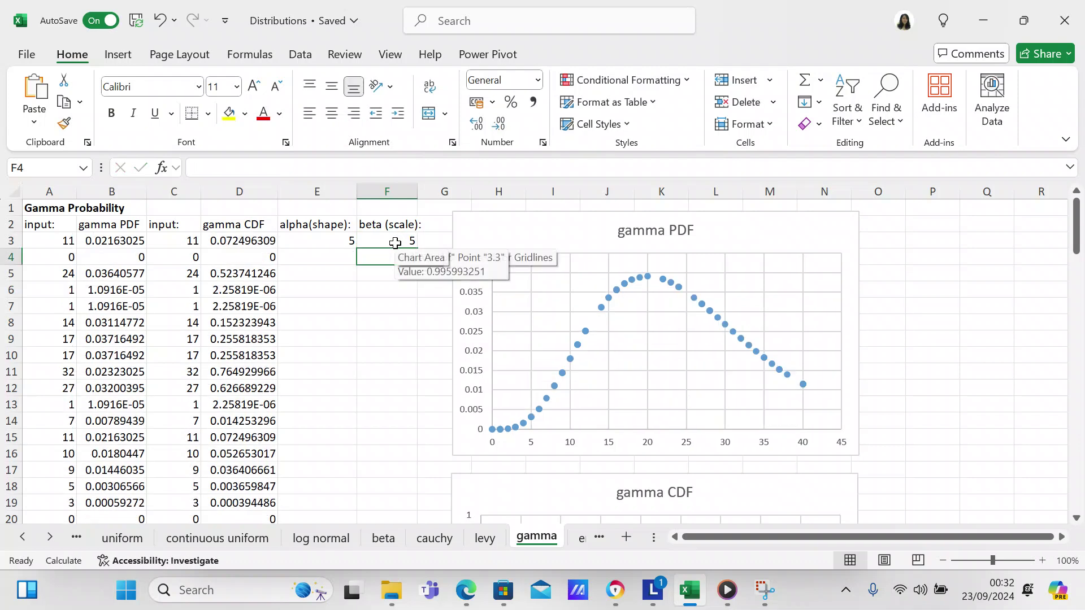
# Set the beta (scale) value in F3 back to 2.
pyautogui.click(398, 242)
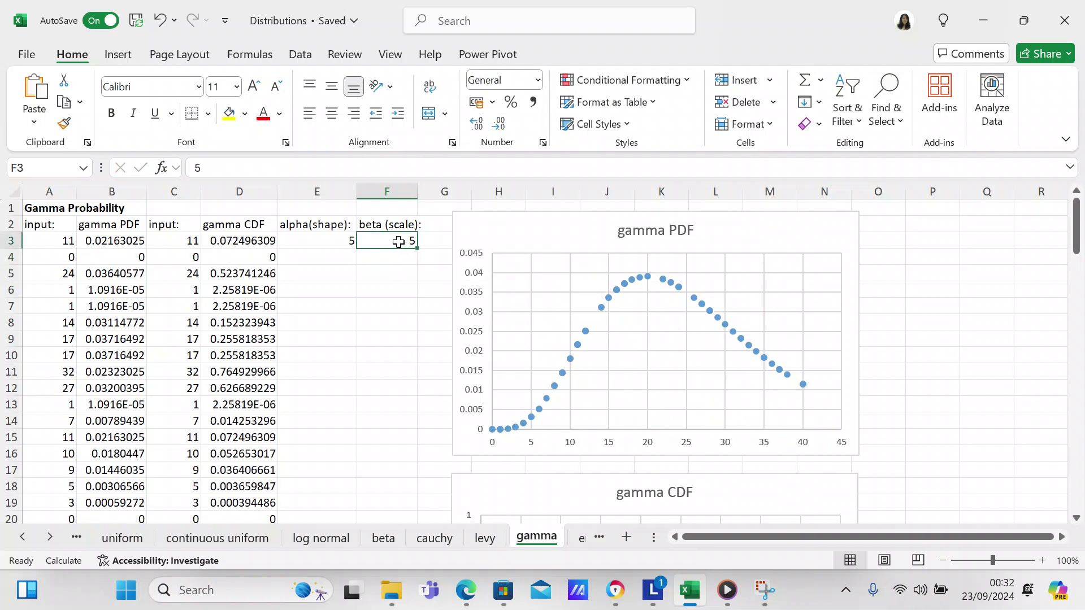
pyautogui.write('2')
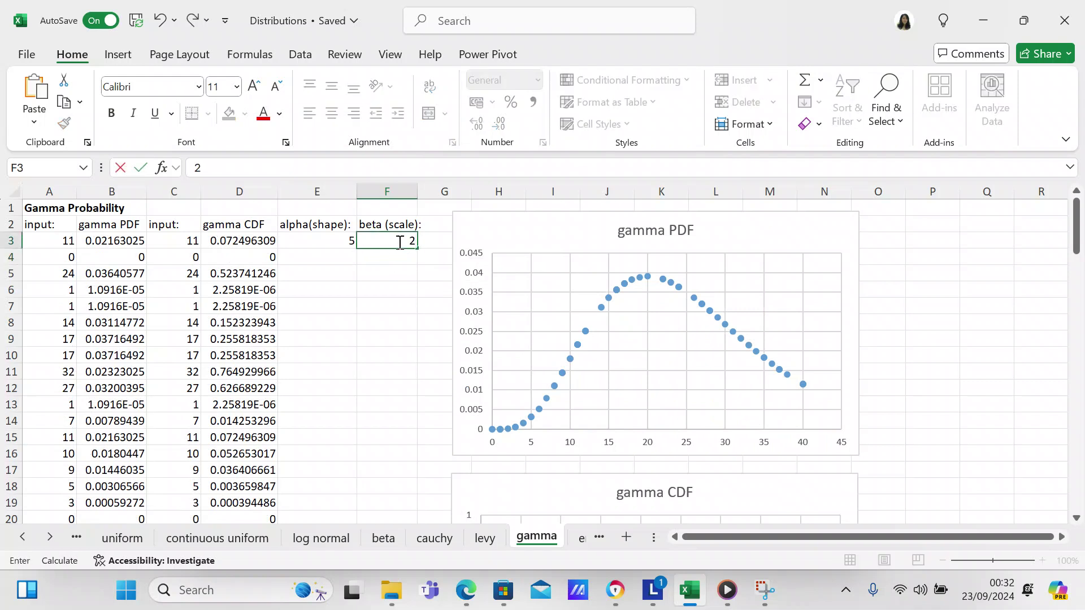
pyautogui.press('Return')
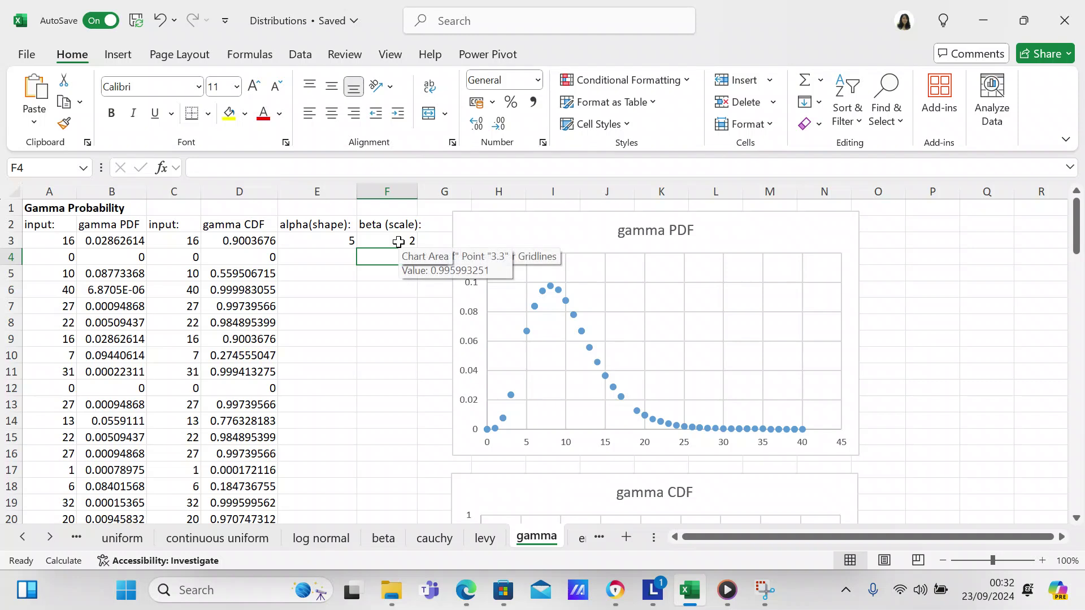
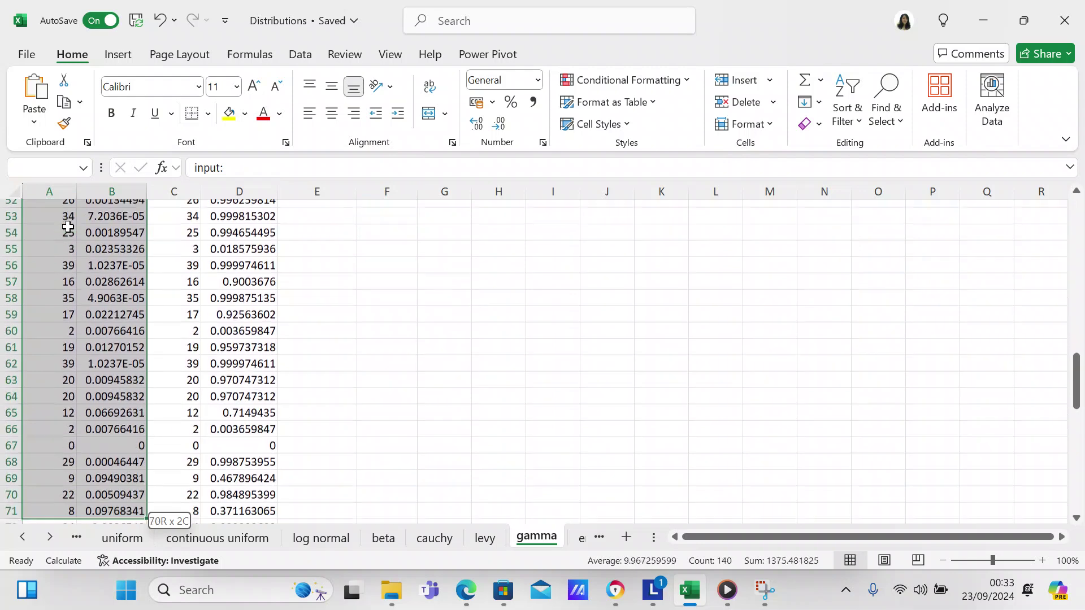
# Extend the selection of the input and gamma PDF columns down to the last data row, covering A2:B104.
pyautogui.hotkey('shift', 'Down')
pyautogui.hotkey('shift', 'Down')
pyautogui.hotkey('shift', 'Down')
pyautogui.hotkey('shift', 'Down')
pyautogui.hotkey('shift', 'Down')
pyautogui.hotkey('shift', 'Down')
pyautogui.hotkey('shift', 'Down')
pyautogui.hotkey('shift', 'Down')
pyautogui.hotkey('shift', 'Down')
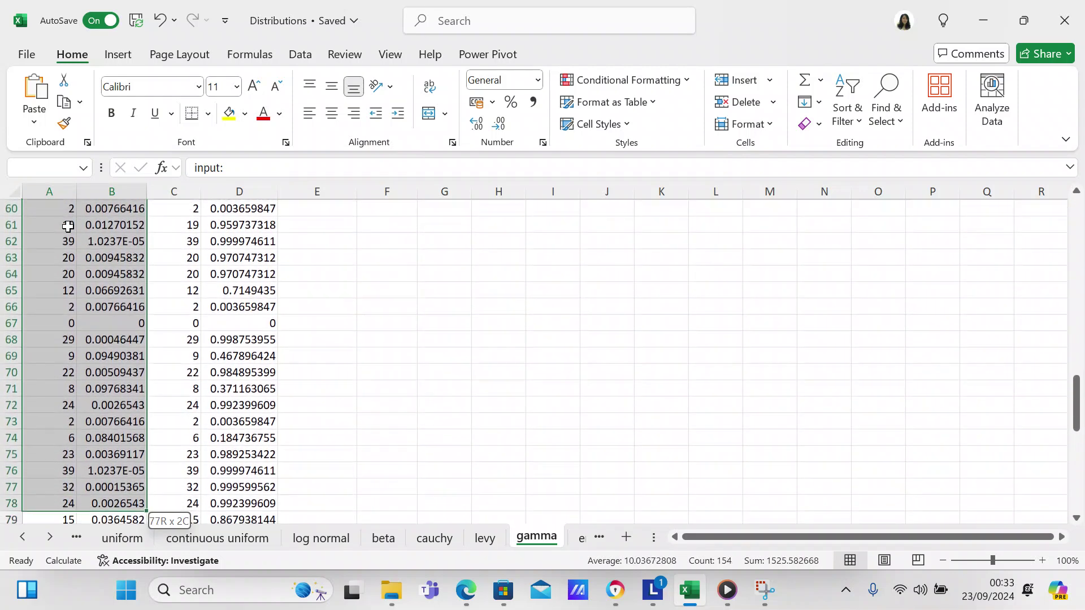
pyautogui.hotkey('shift', 'Down')
pyautogui.hotkey('shift', 'Down')
pyautogui.hotkey('shift', 'Down')
pyautogui.hotkey('shift', 'Down')
pyautogui.hotkey('shift', 'Down')
pyautogui.hotkey('shift', 'Down')
pyautogui.hotkey('shift', 'Down')
pyautogui.hotkey('shift', 'Down')
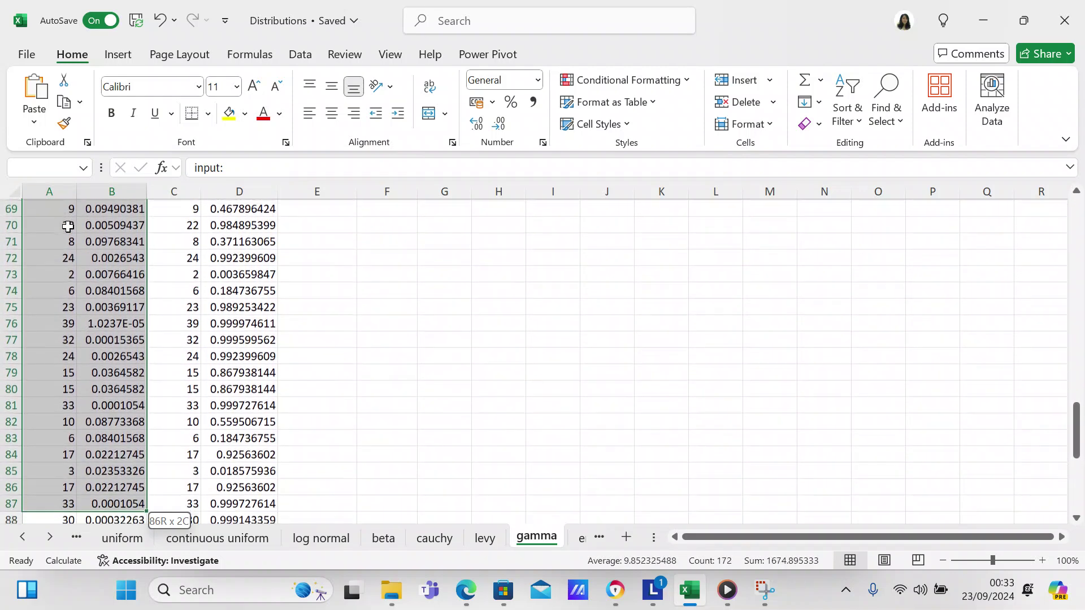
pyautogui.hotkey('shift', 'Down')
pyautogui.hotkey('shift', 'Down')
pyautogui.hotkey('shift', 'Down')
pyautogui.hotkey('shift', 'Down')
pyautogui.hotkey('shift', 'Down')
pyautogui.hotkey('shift', 'Down')
pyautogui.hotkey('shift', 'Down')
pyautogui.hotkey('shift', 'Down')
pyautogui.hotkey('shift', 'Down')
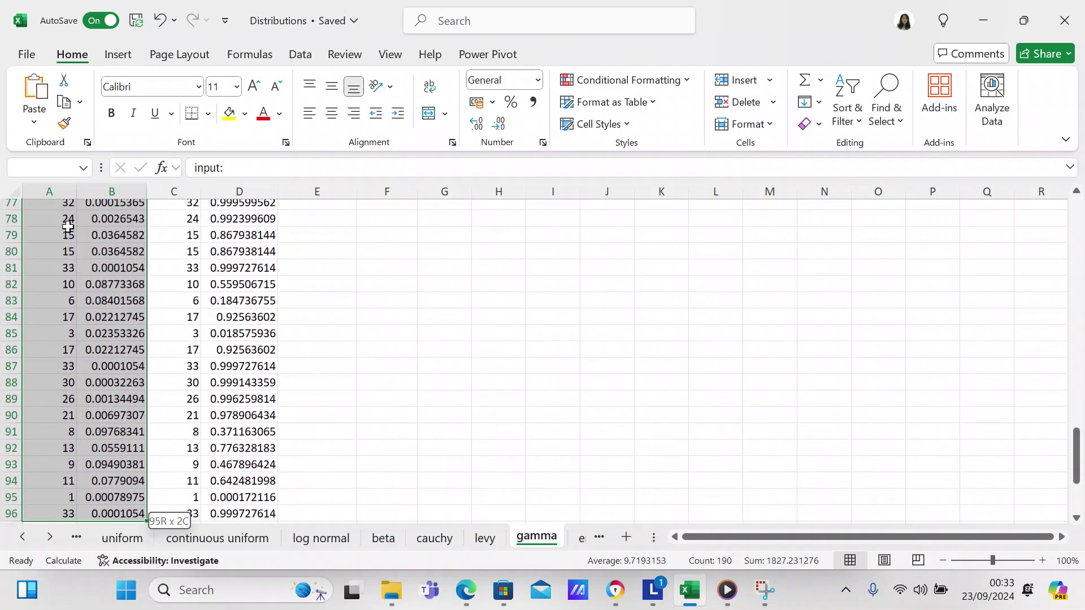
pyautogui.hotkey('shift', 'Down')
pyautogui.hotkey('shift', 'Down')
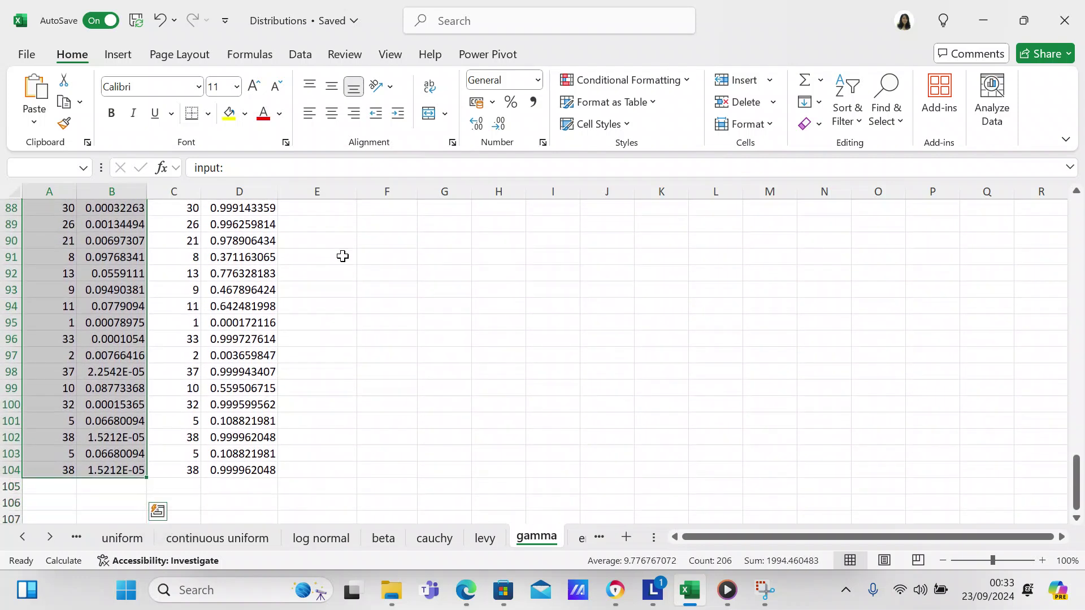
# Open the Insert Chart dialog for the selected input and gamma PDF data and list all chart types.
pyautogui.moveTo(1076, 486); pyautogui.dragTo(1072, 300)
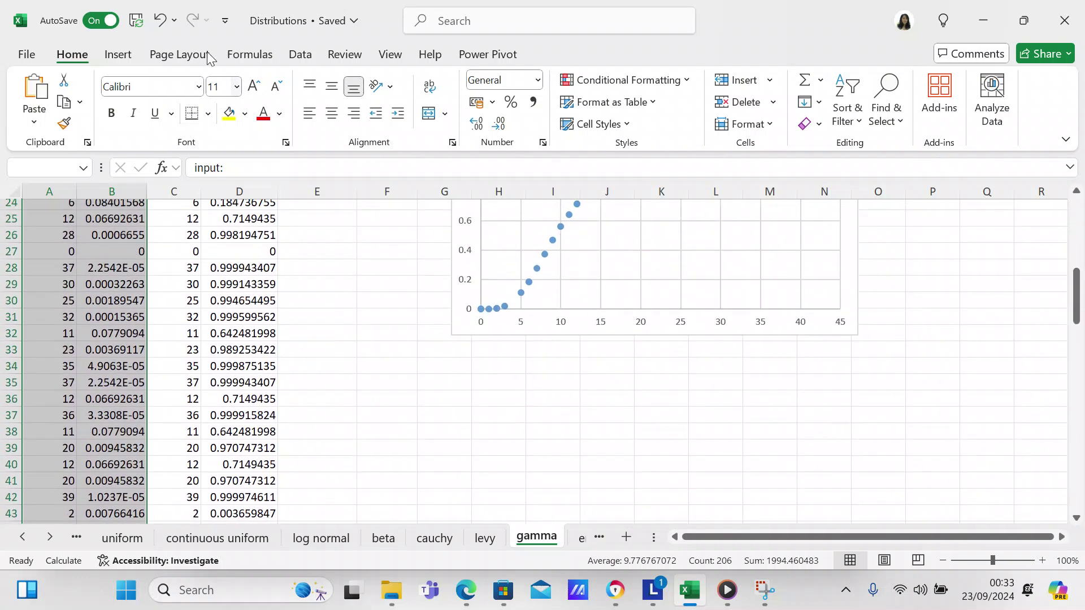
pyautogui.click(121, 58)
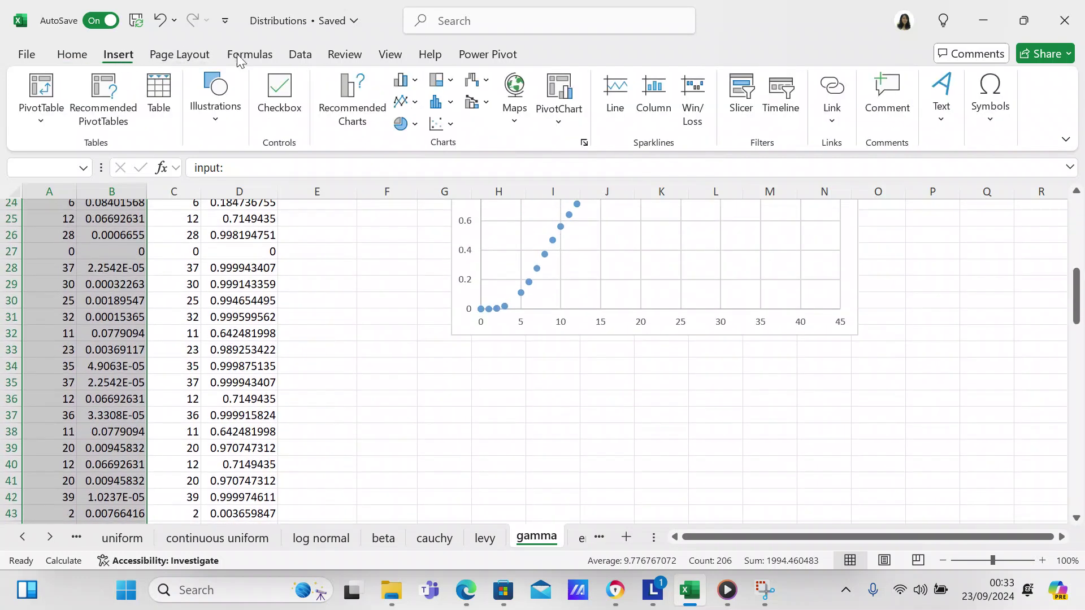
pyautogui.click(351, 90)
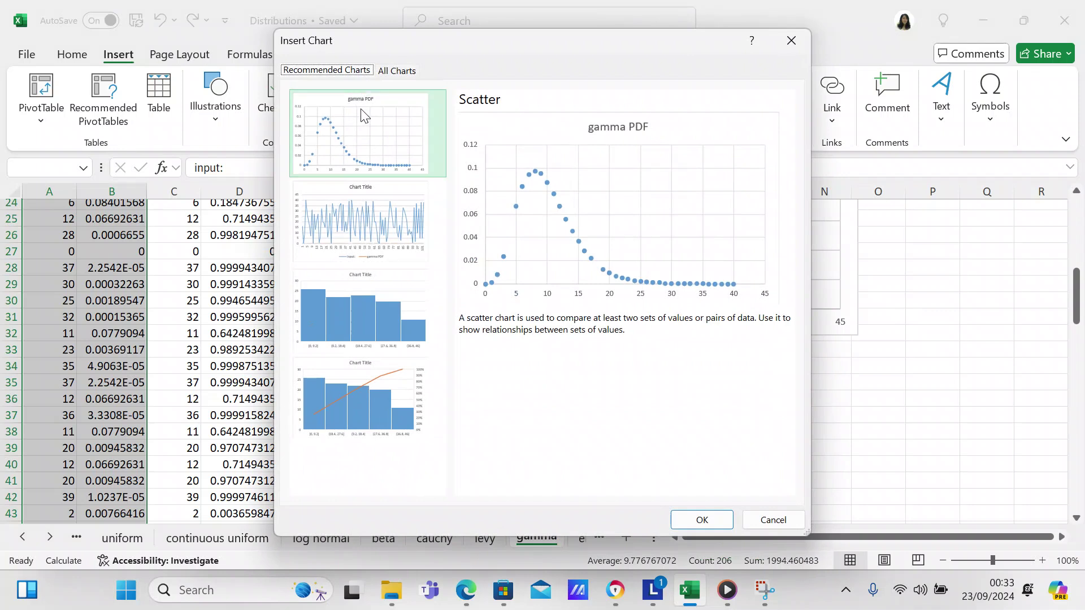
pyautogui.click(396, 70)
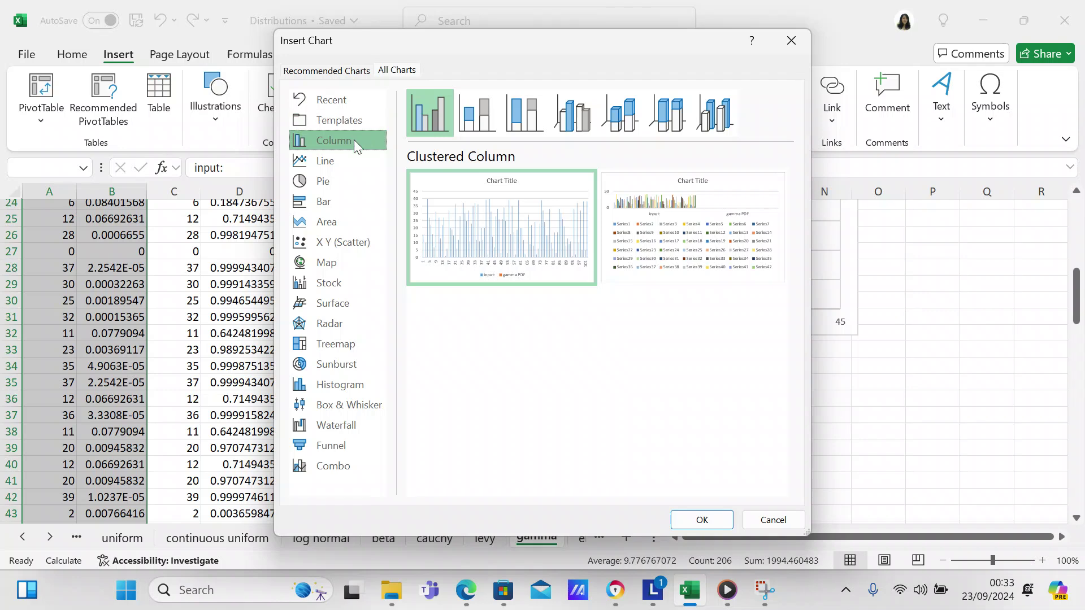
# Preview the selected data as Line and 3-D Line charts and as the stacked, 100% stacked and 3-D Area variants.
pyautogui.click(342, 159)
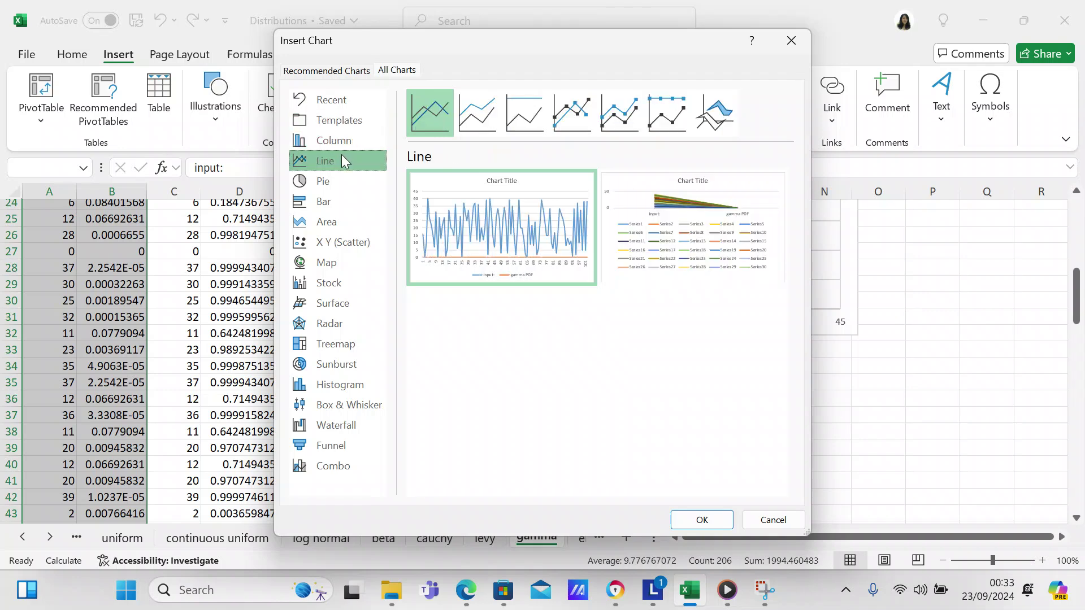
pyautogui.click(725, 129)
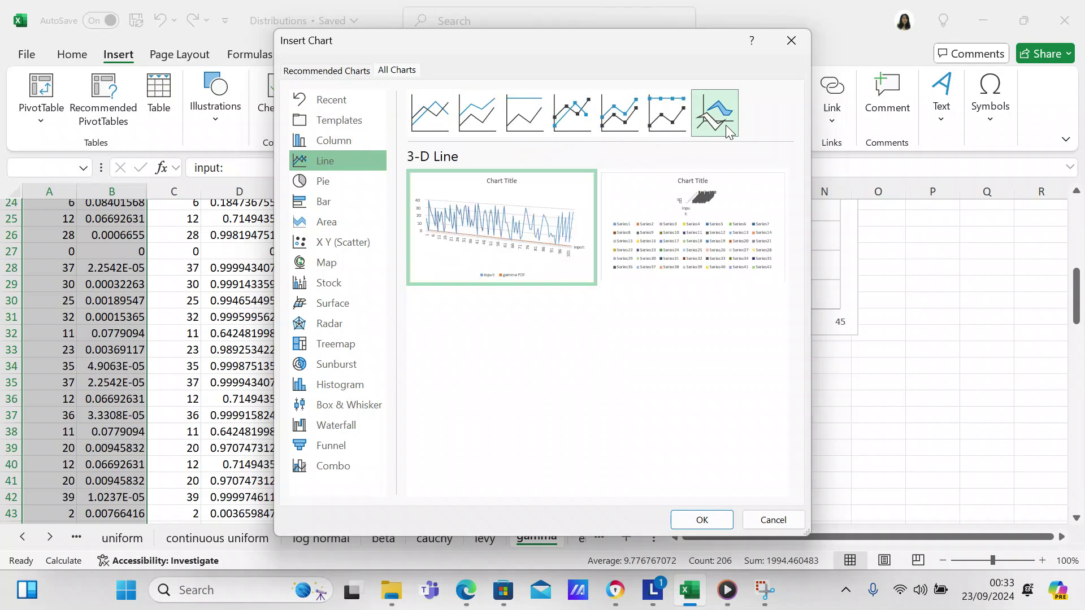
pyautogui.click(324, 203)
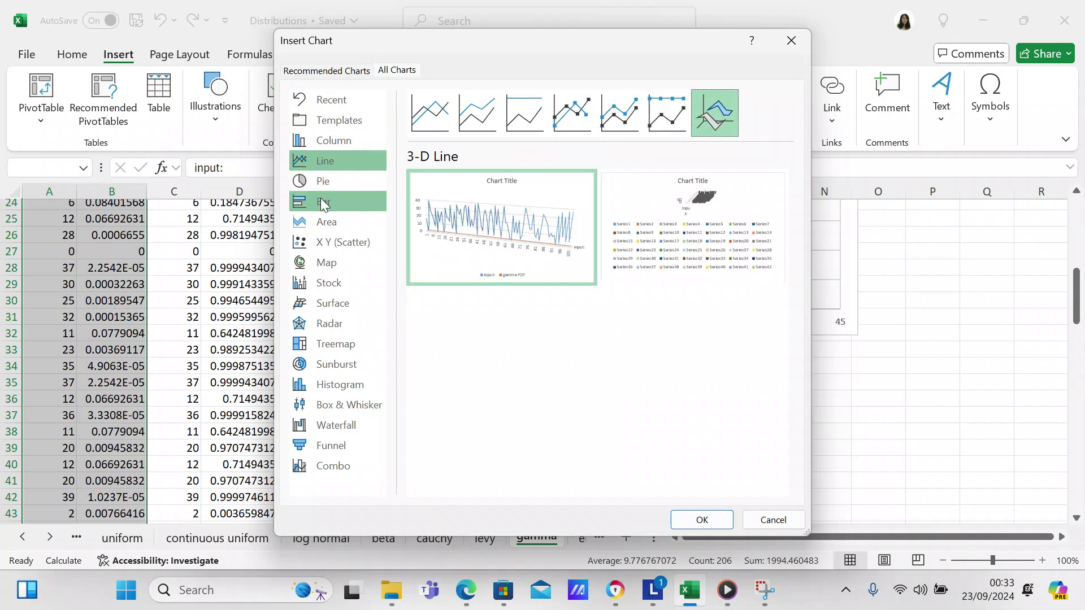
pyautogui.click(323, 219)
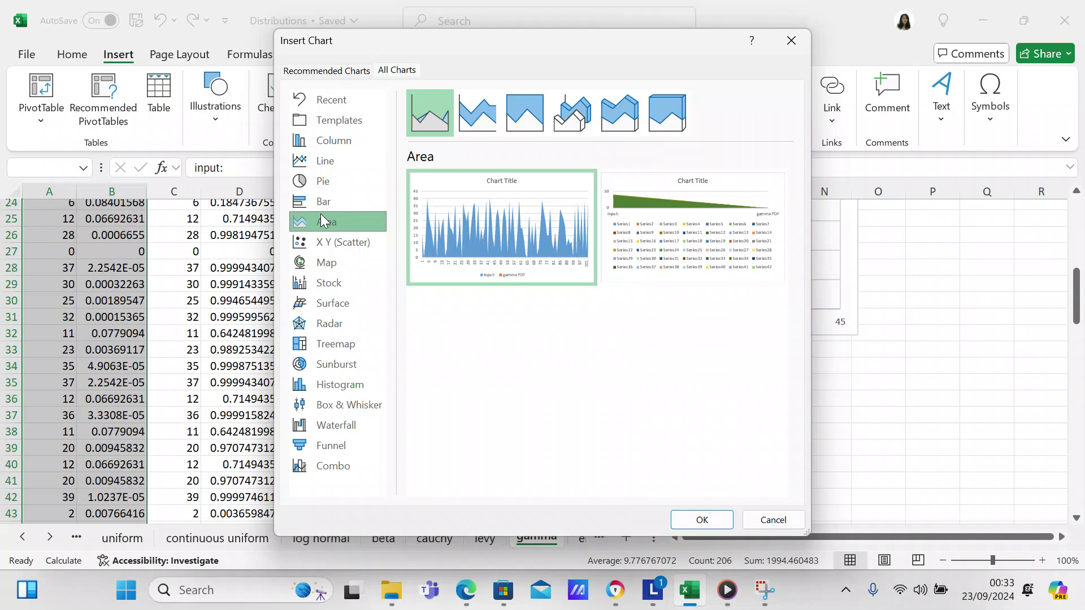
pyautogui.click(476, 126)
pyautogui.click(511, 119)
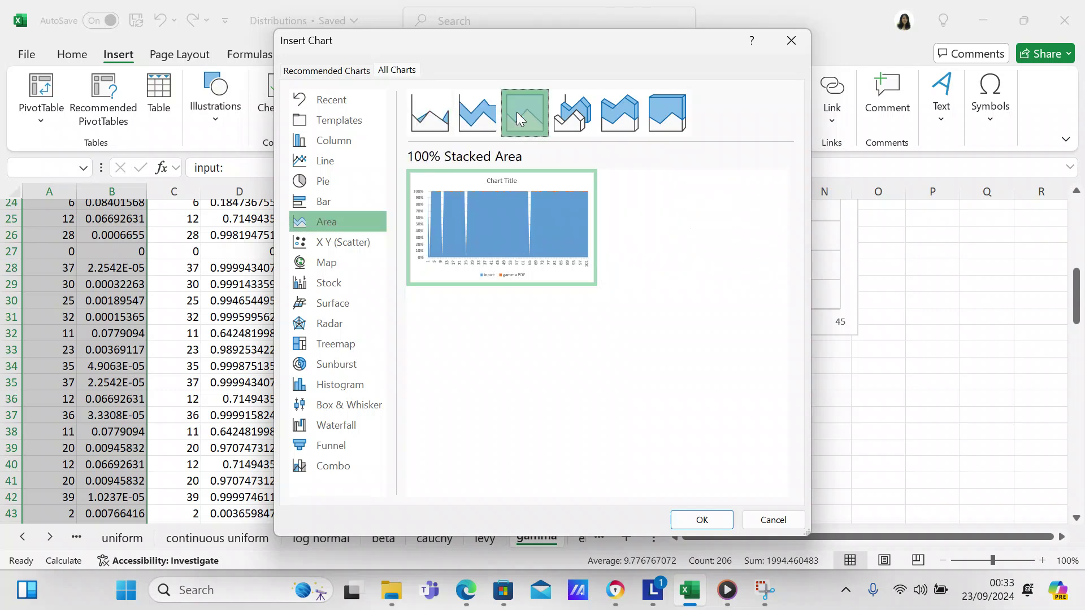
pyautogui.click(568, 113)
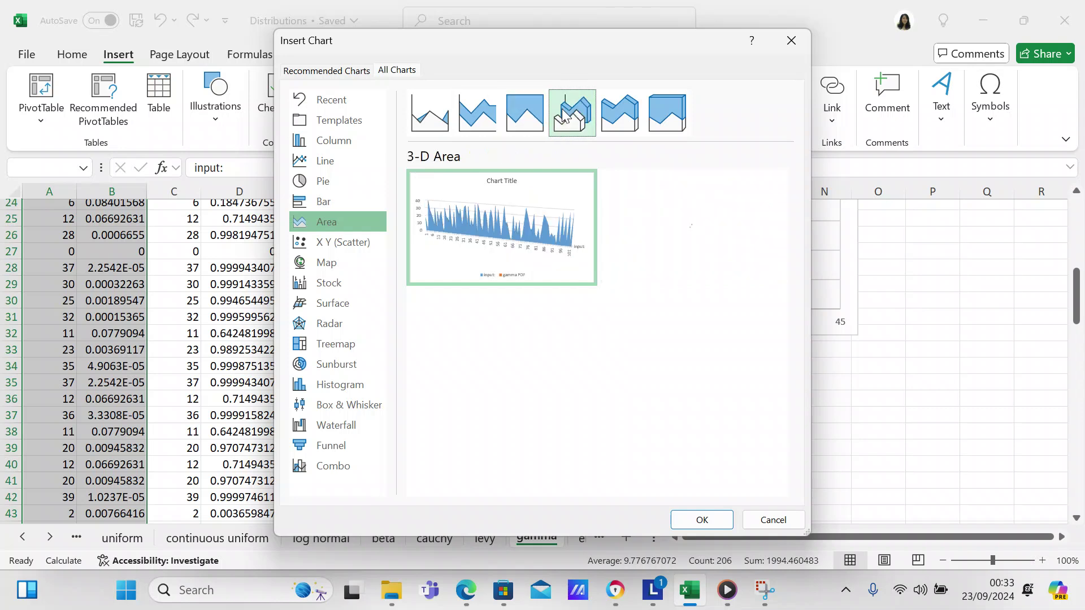
pyautogui.click(609, 117)
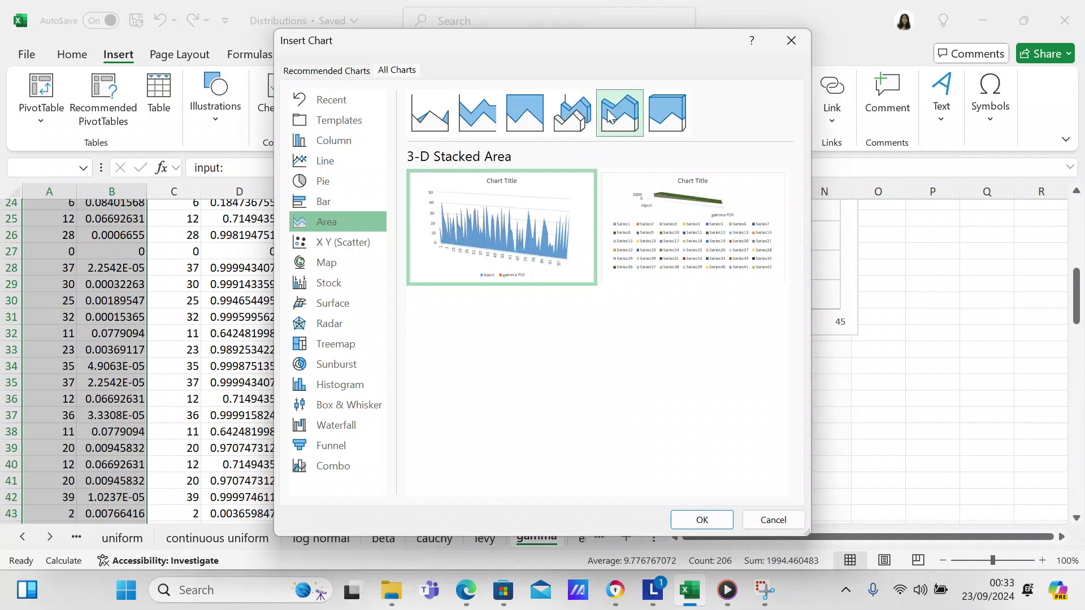
pyautogui.click(658, 117)
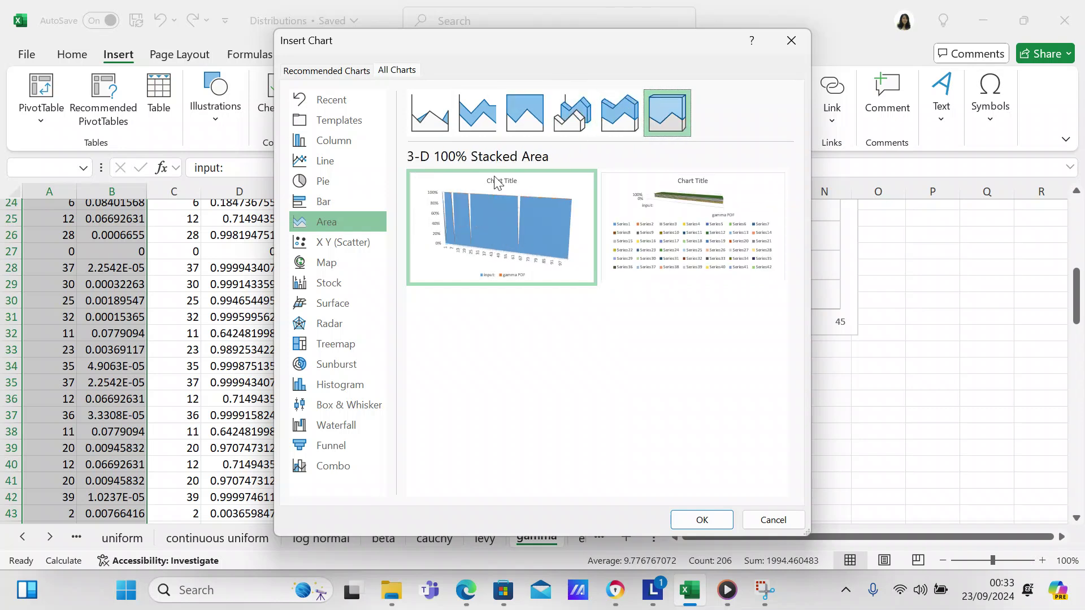
# Preview the X Y (Scatter) variants, including both bubble types and the straight and smooth line types, ending on plain Scatter.
pyautogui.click(365, 241)
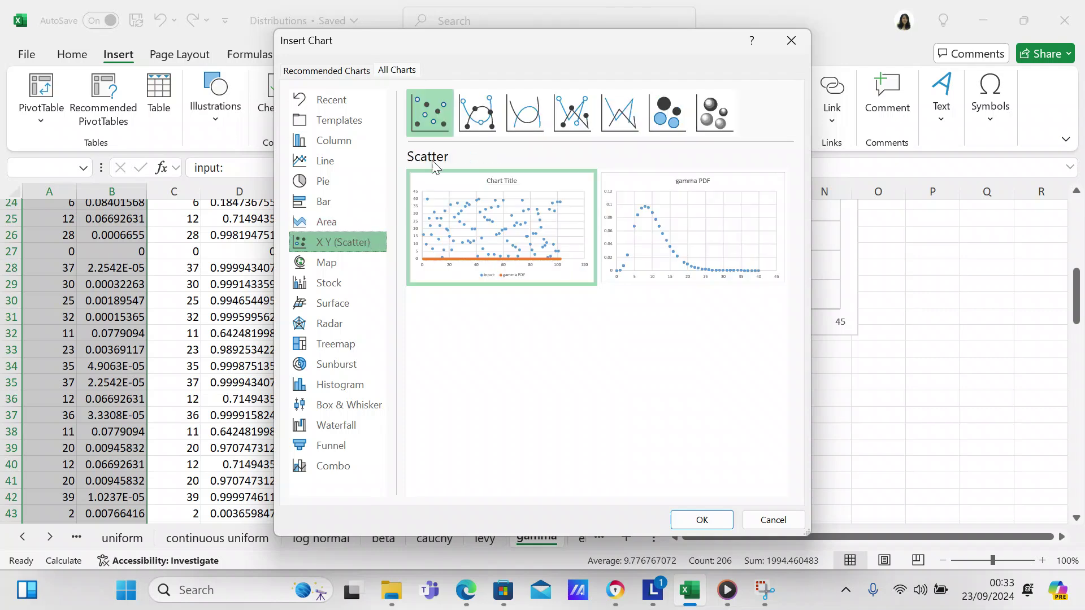
pyautogui.moveTo(659, 199)
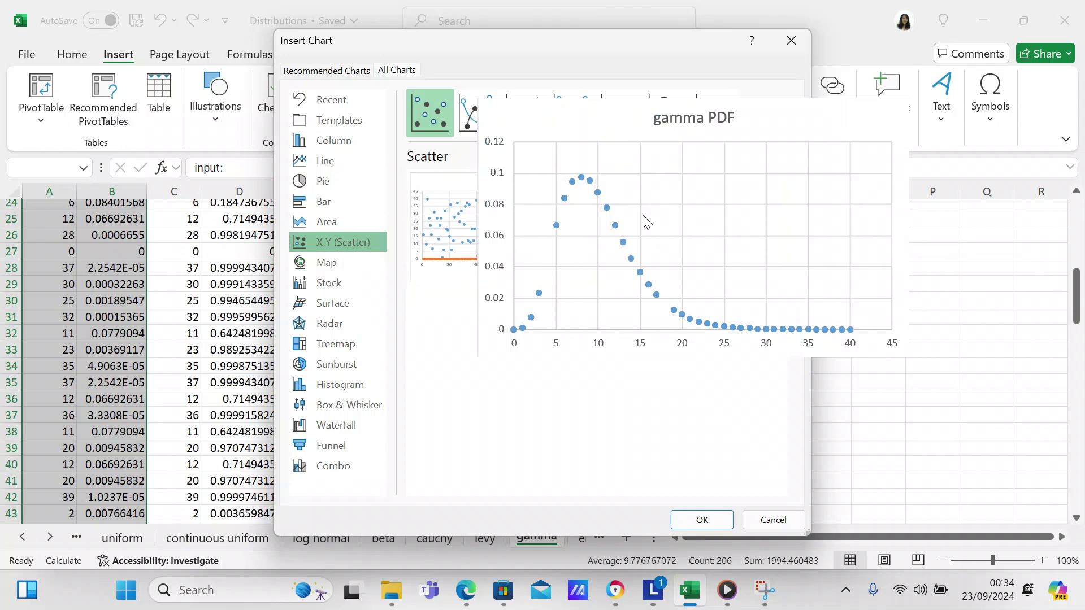
pyautogui.moveTo(556, 200)
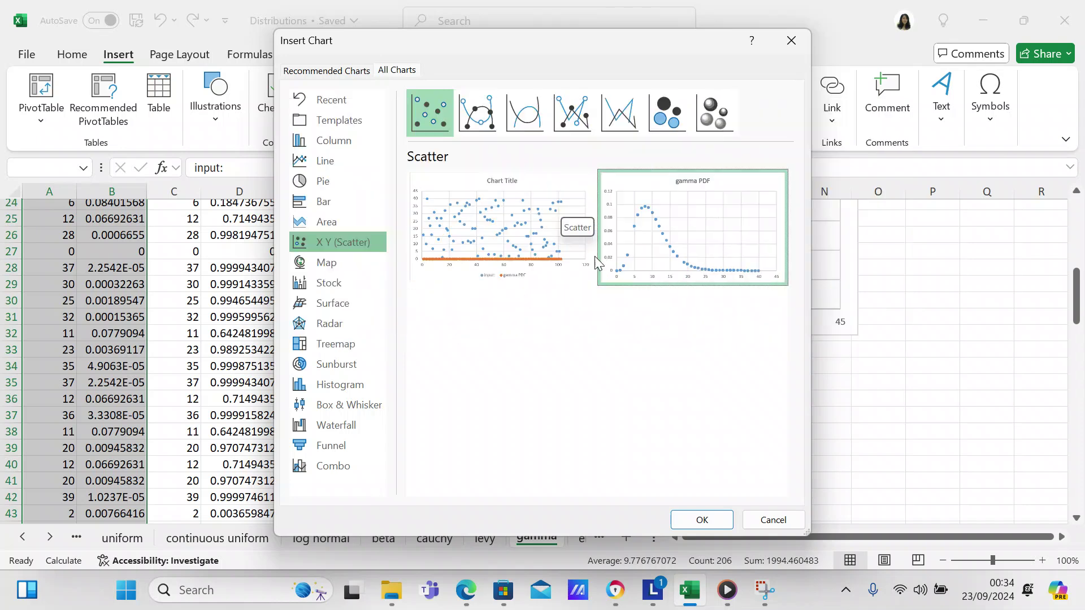
pyautogui.click(704, 119)
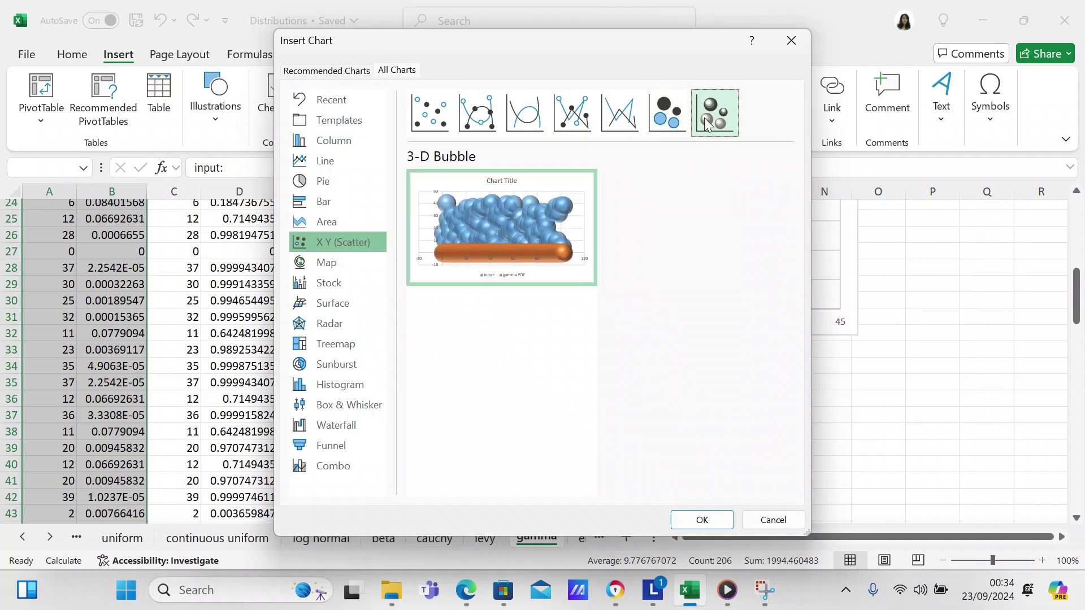
pyautogui.click(679, 124)
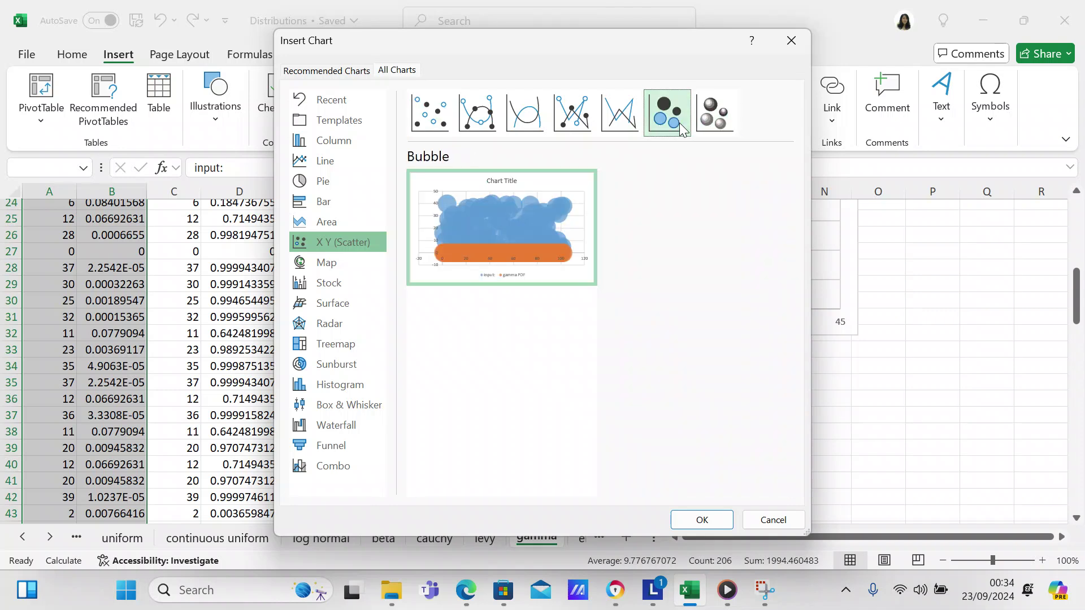
pyautogui.click(618, 121)
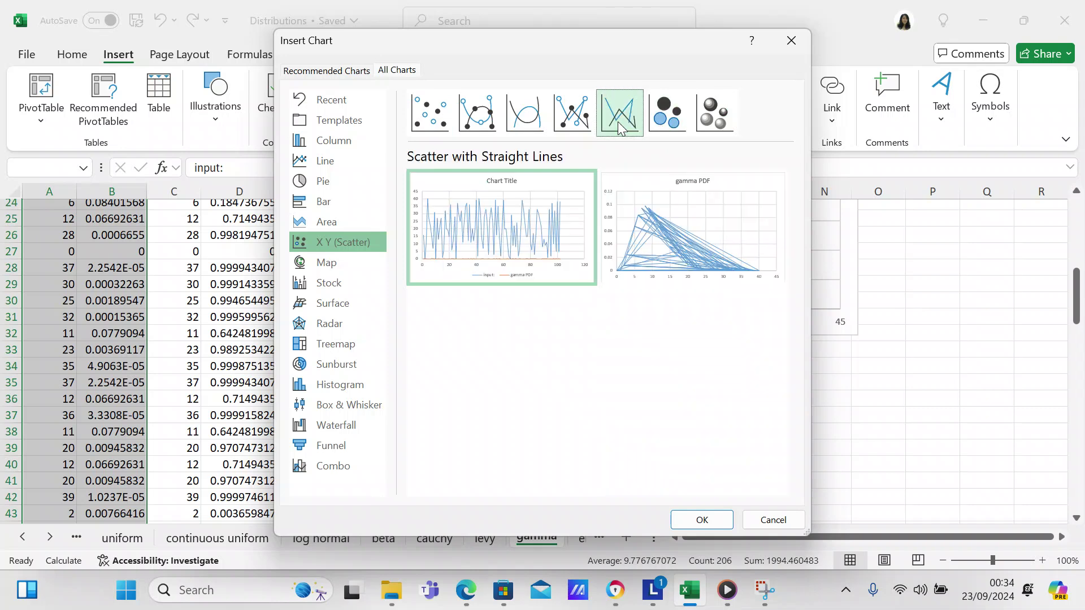
pyautogui.click(575, 123)
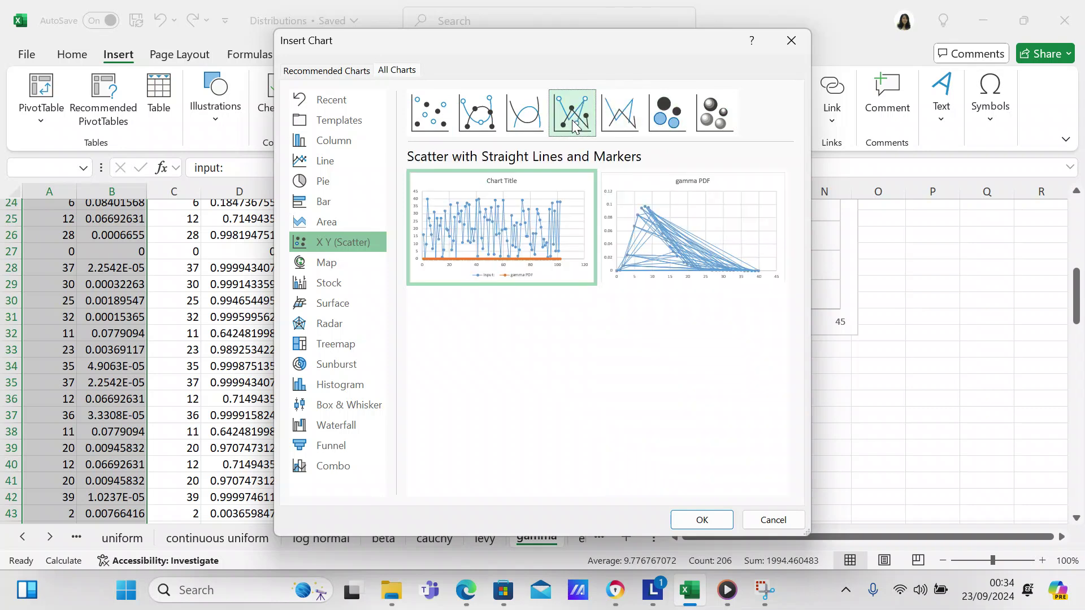
pyautogui.click(515, 128)
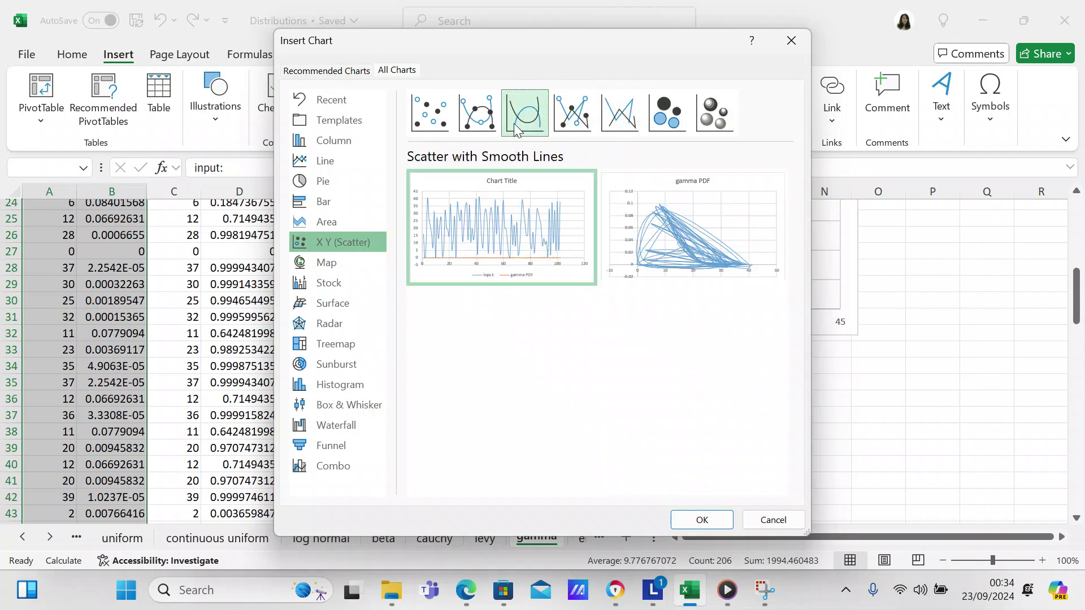
pyautogui.click(495, 126)
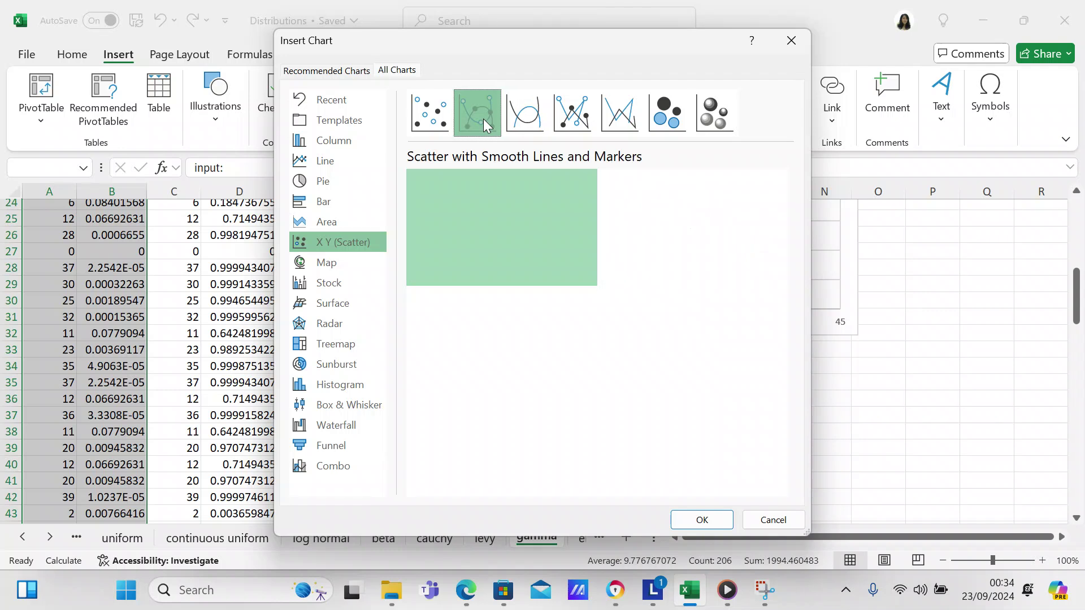
pyautogui.click(441, 120)
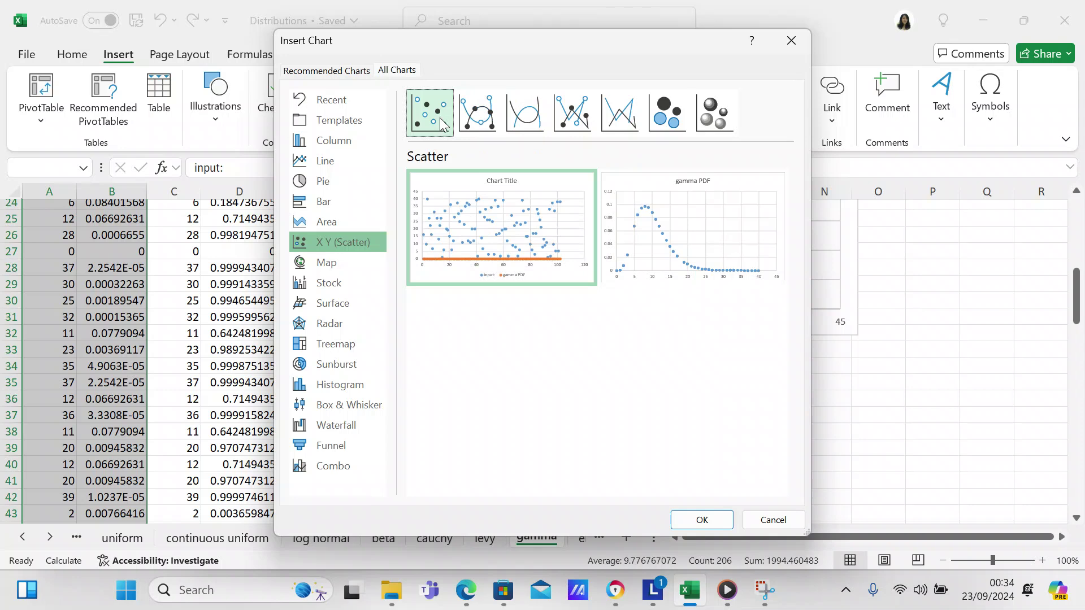
# Preview the remaining chart types from Map through Surface, Sunburst, Histogram and Waterfall to Combo for the selected data.
pyautogui.click(327, 264)
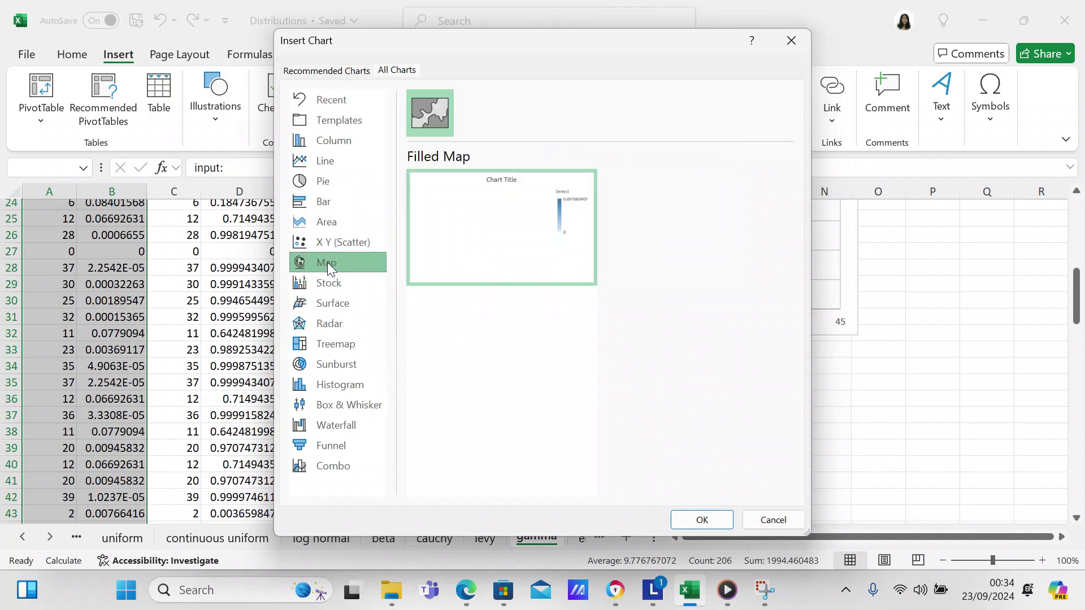
pyautogui.press('Down')
pyautogui.press('Down')
pyautogui.press('Down')
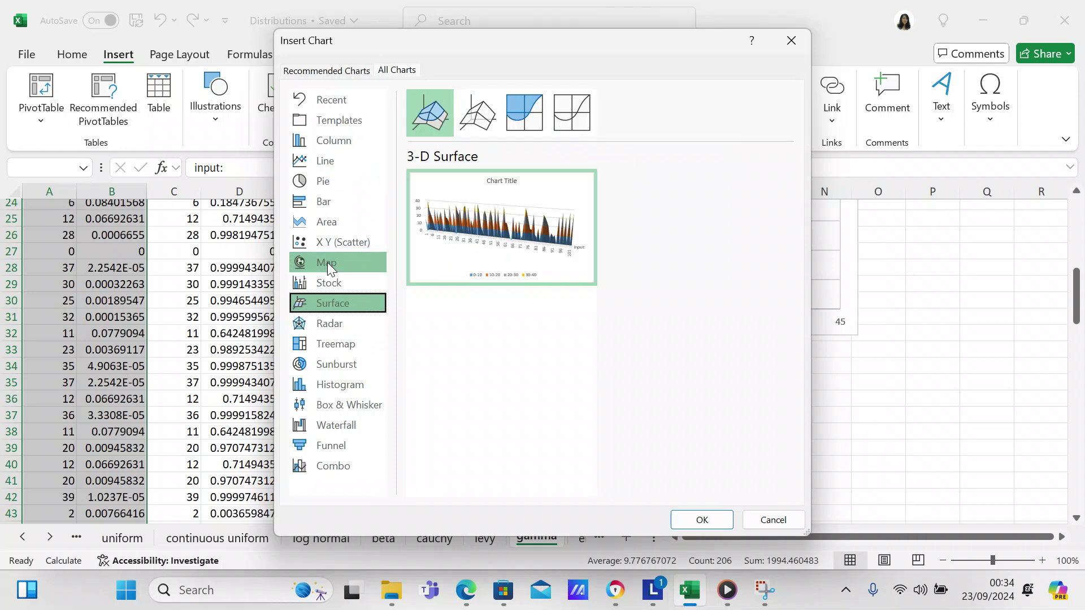
pyautogui.press('Down')
pyautogui.press('Down')
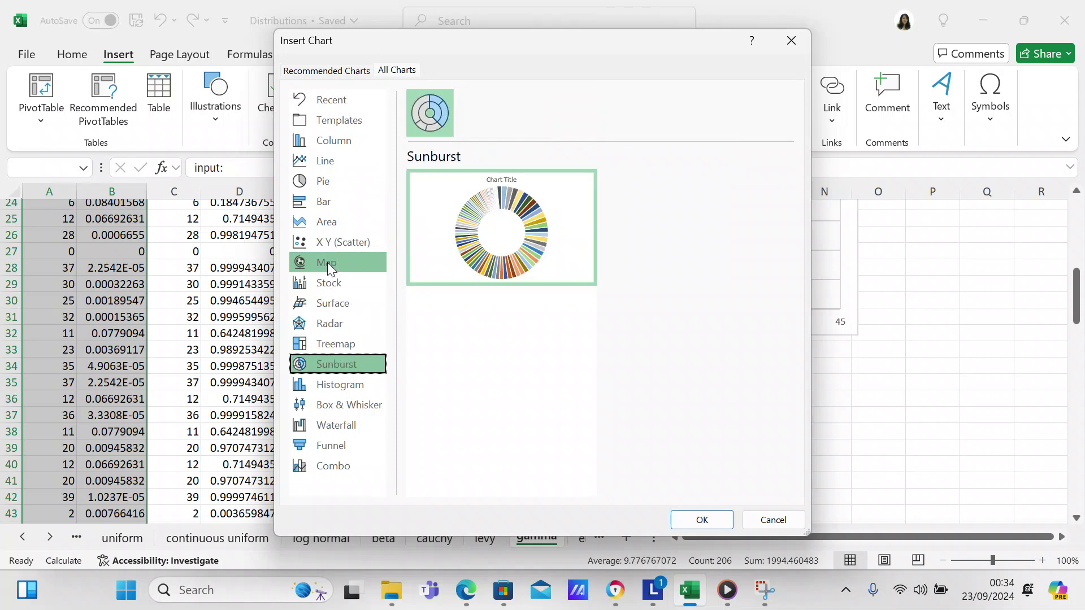
pyautogui.press('Down')
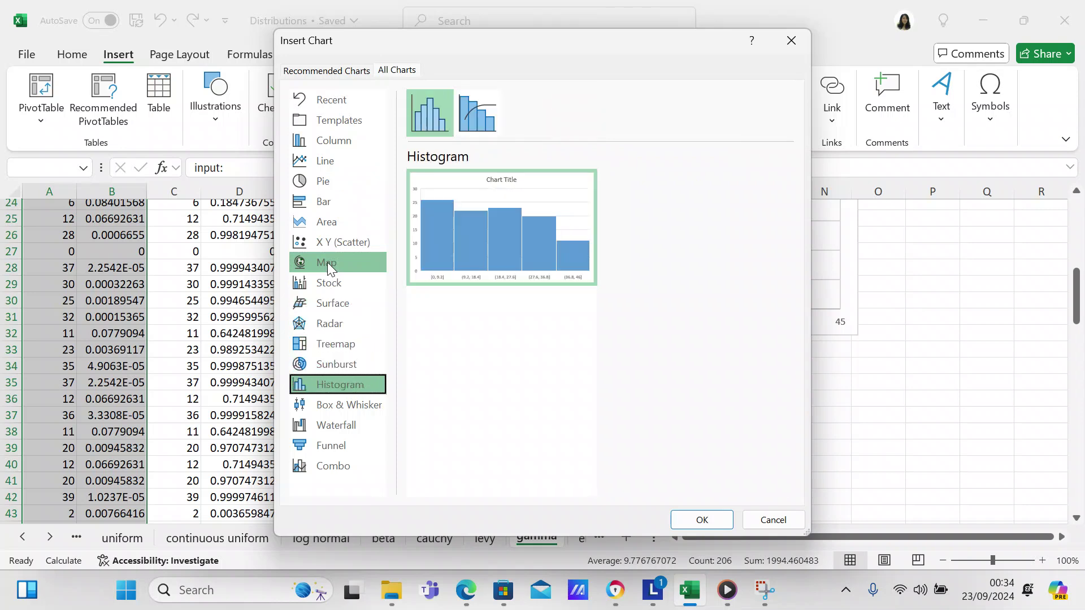
pyautogui.press('Down')
pyautogui.press('Down')
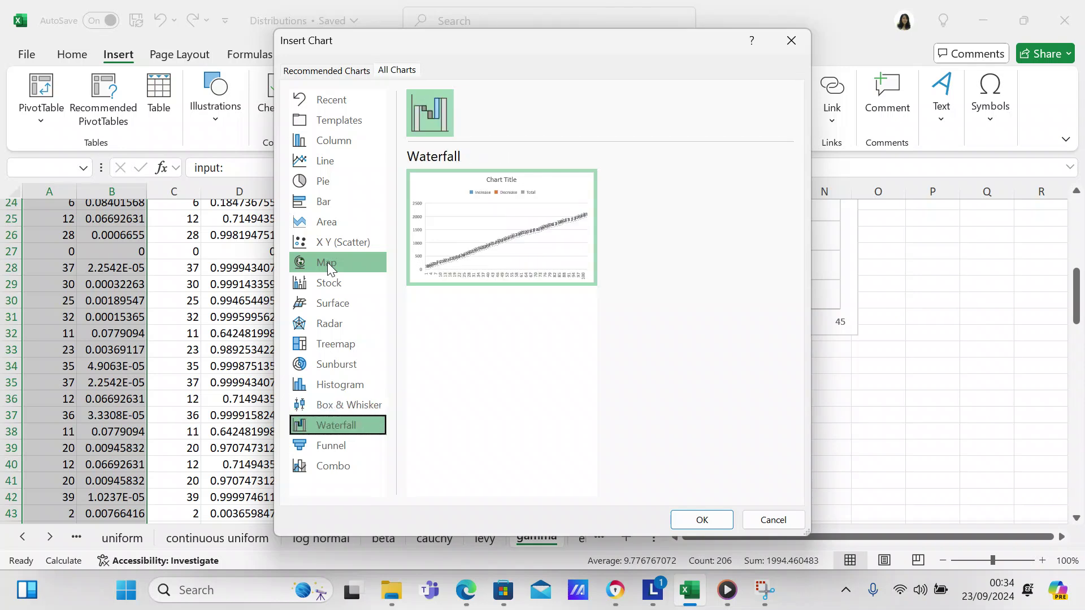
pyautogui.press('Down')
pyautogui.press('Down')
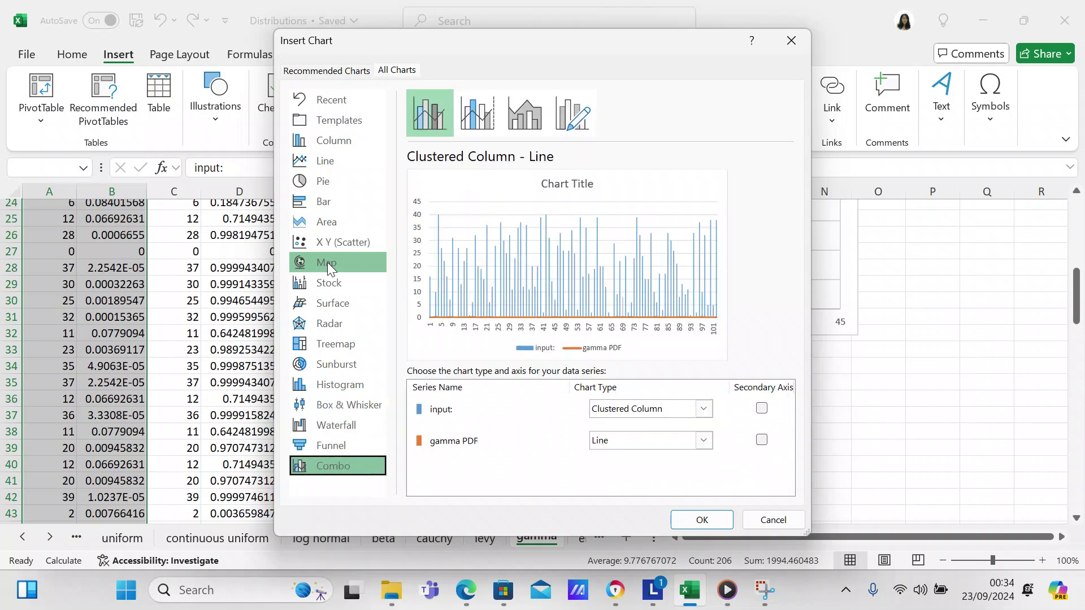
# Choose the plain Scatter chart from the X Y (Scatter) types, in the version that plots gamma PDF against the input values.
pyautogui.press('Up')
pyautogui.press('Up')
pyautogui.press('Up')
pyautogui.press('Up')
pyautogui.press('Up')
pyautogui.press('Up')
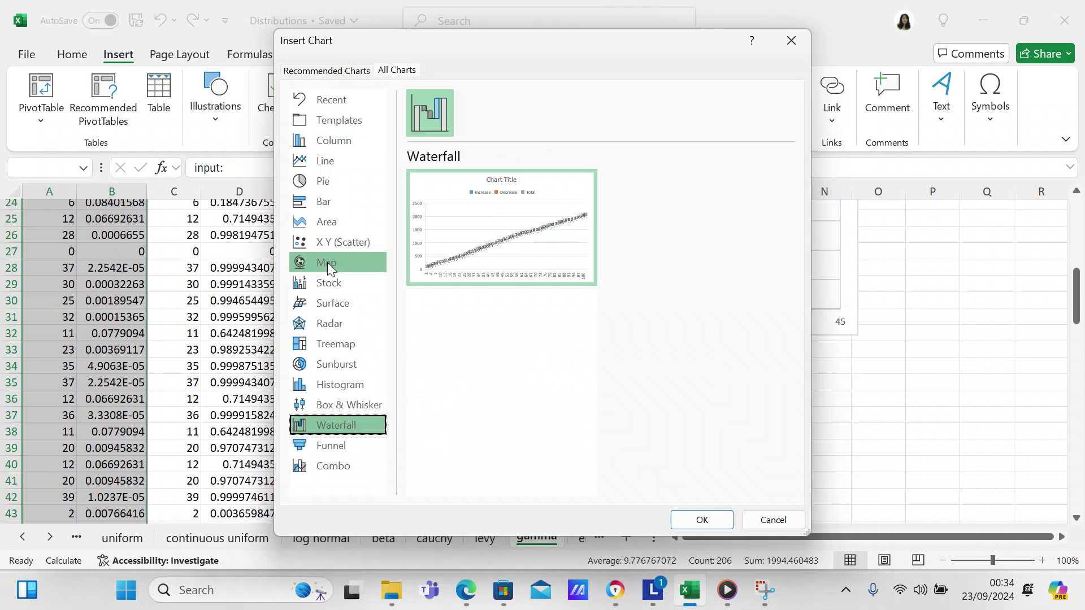
pyautogui.press('Up')
pyautogui.press('Up')
pyautogui.press('Up')
pyautogui.press('Up')
pyautogui.press('Up')
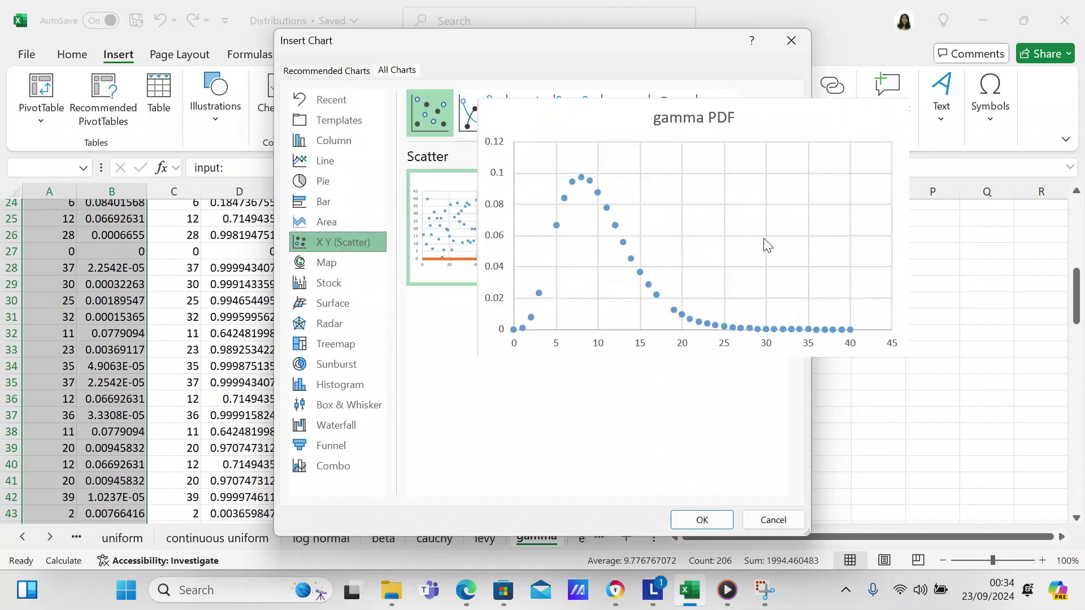
pyautogui.click(761, 236)
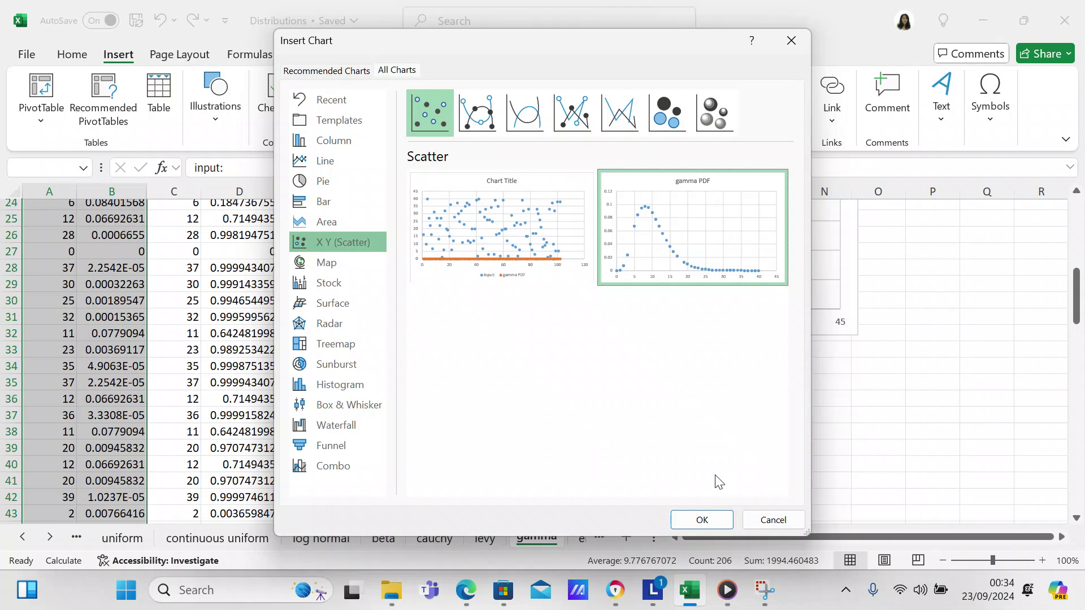
# Dismiss the PDF chart without inserting it and select the input and gamma CDF columns in C2:D104.
pyautogui.click(765, 519)
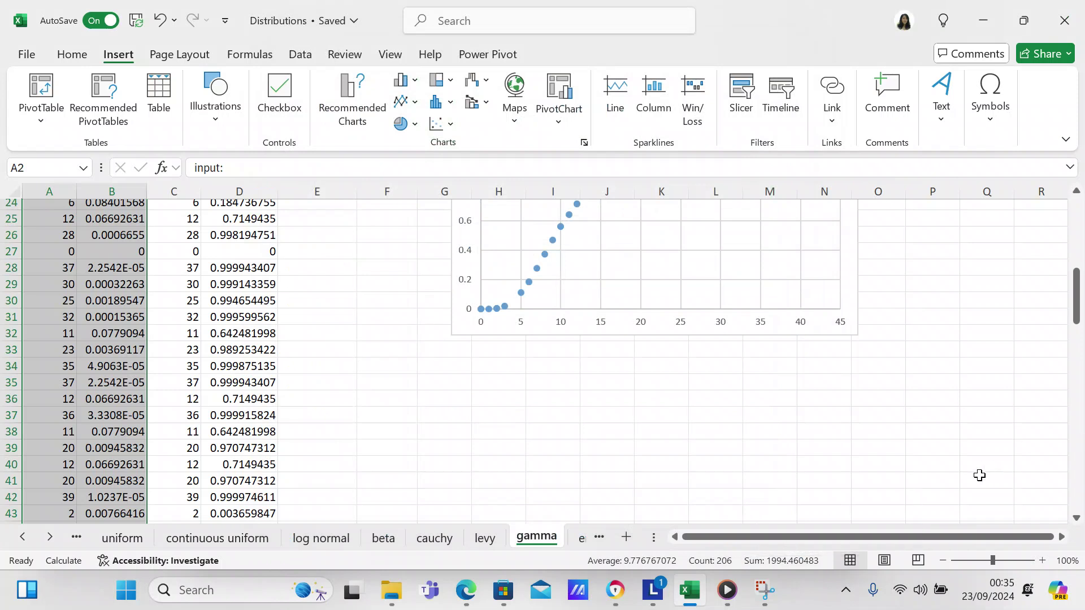
pyautogui.moveTo(1075, 293); pyautogui.dragTo(1074, 219)
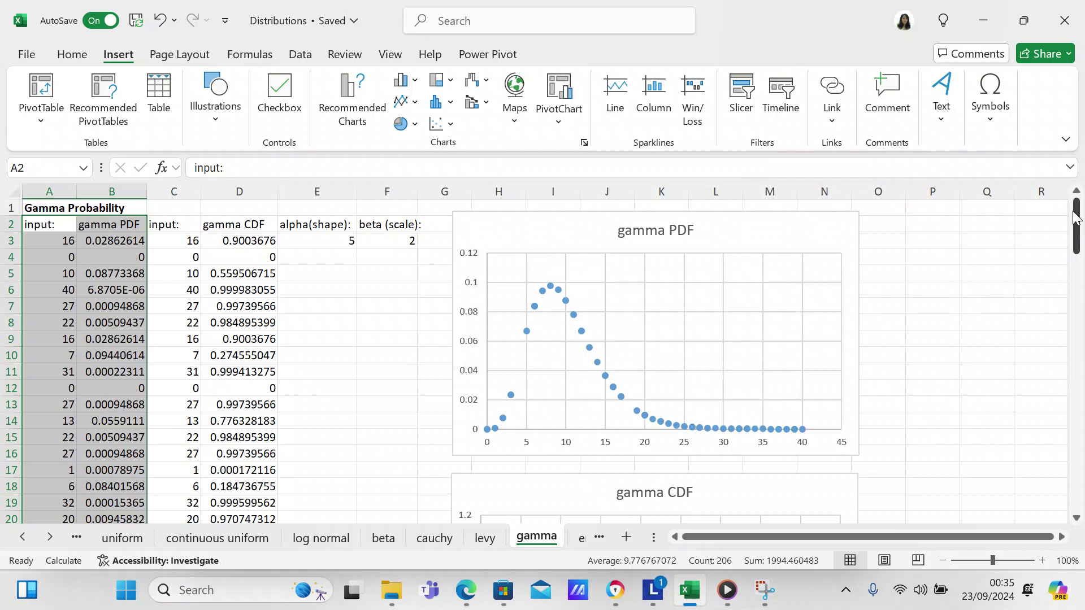
pyautogui.click(164, 229)
pyautogui.moveTo(165, 229); pyautogui.dragTo(240, 404)
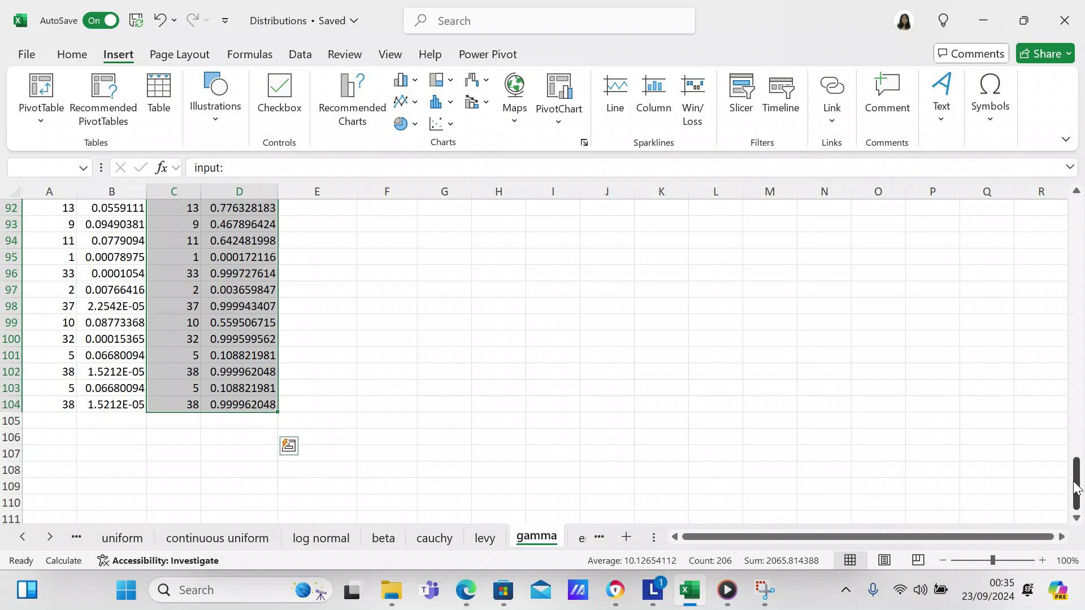
pyautogui.moveTo(1076, 491); pyautogui.dragTo(1079, 297)
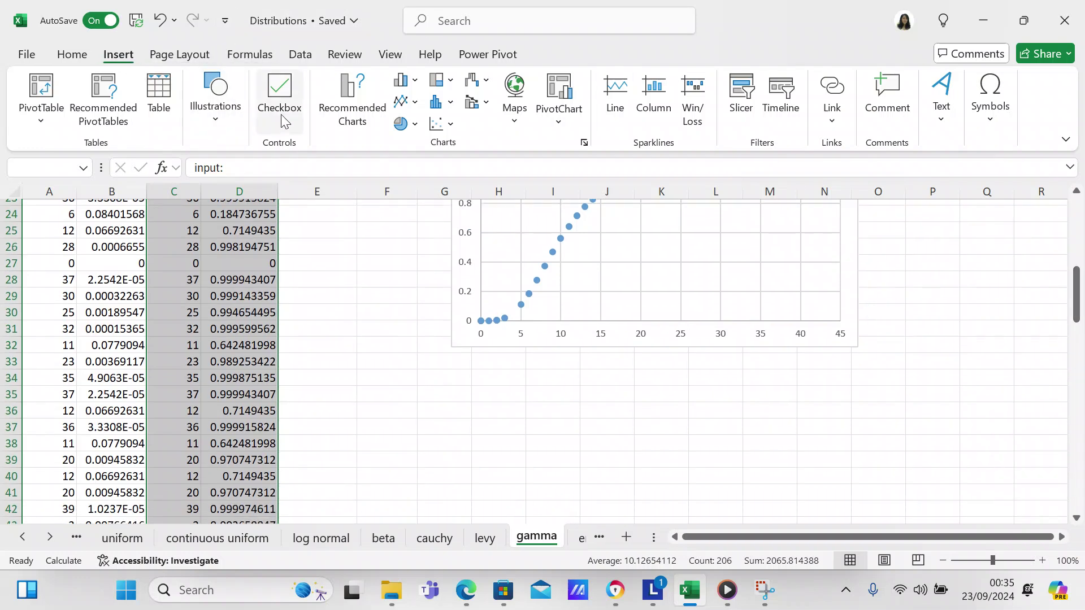
# Preview the X Y (Scatter) variants for the selected CDF data, from both bubble types through the straight and smooth line types to plain Scatter.
pyautogui.click(339, 105)
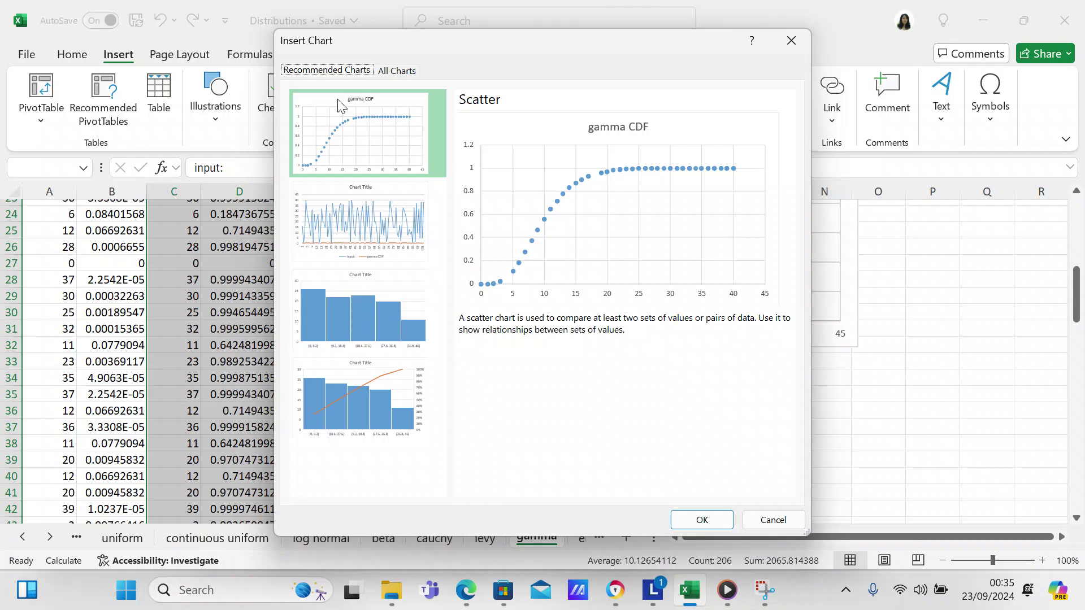
pyautogui.click(397, 70)
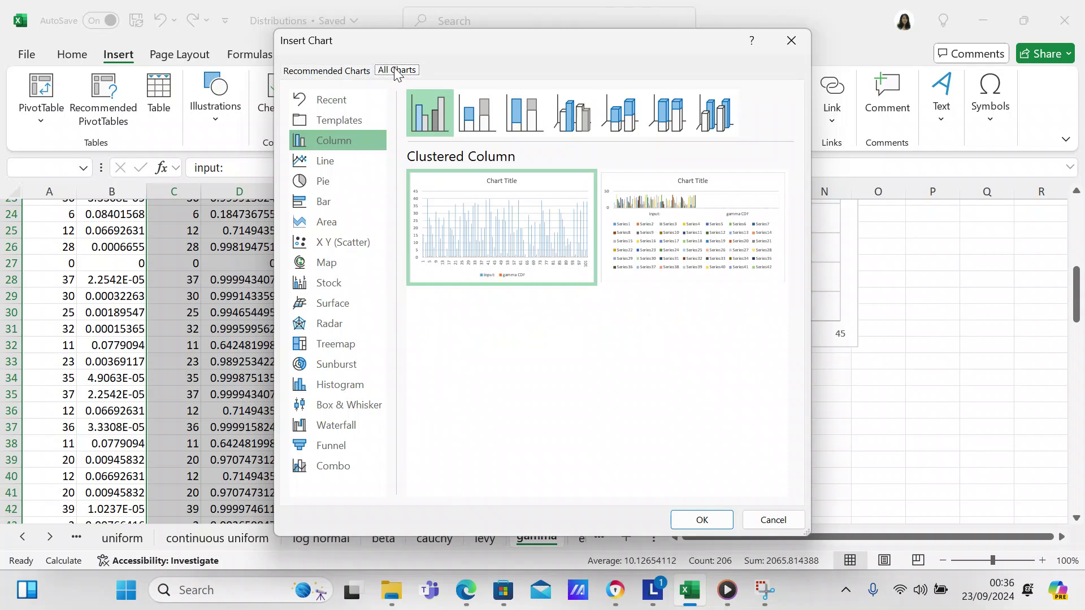
pyautogui.click(342, 241)
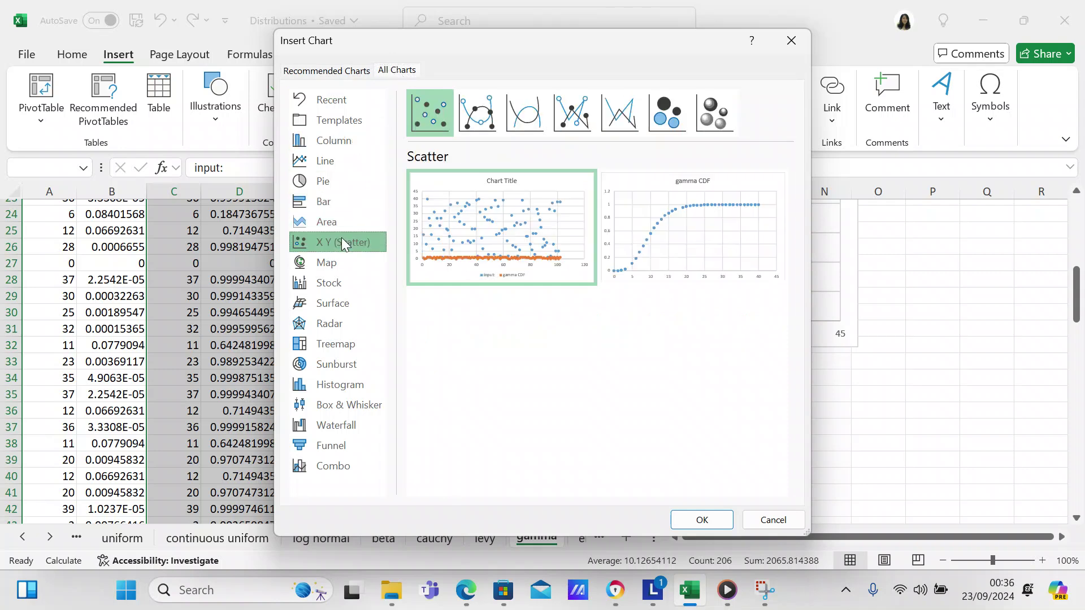
pyautogui.click(716, 116)
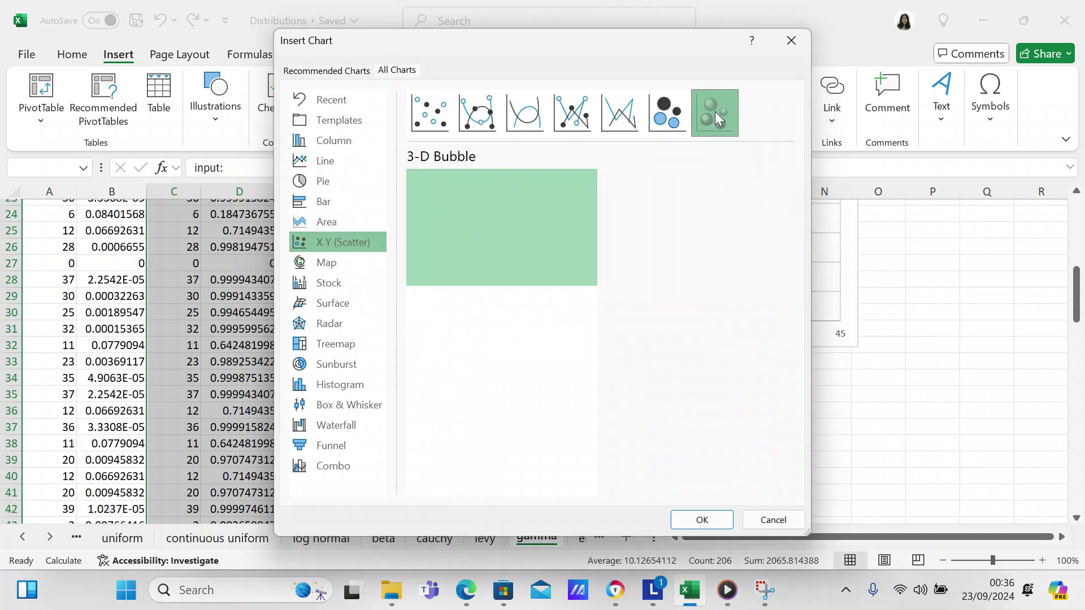
pyautogui.click(678, 111)
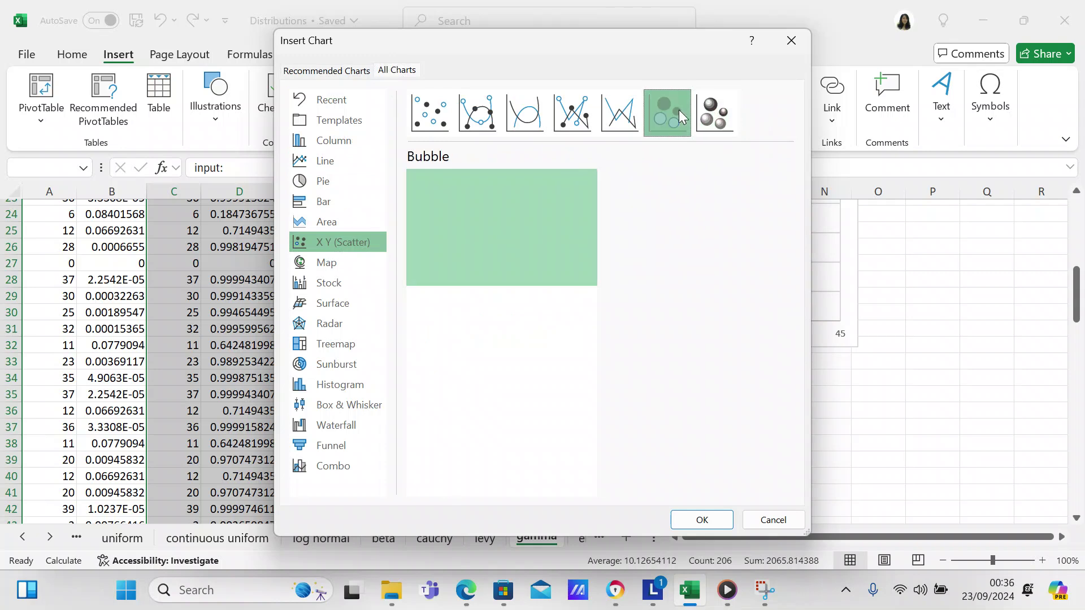
pyautogui.click(625, 114)
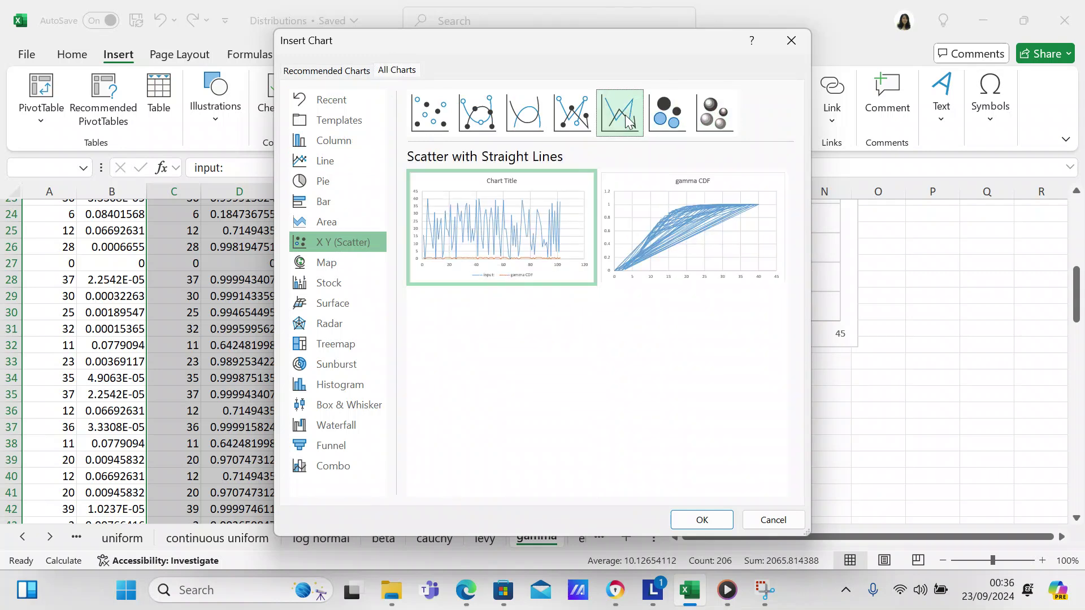
pyautogui.click(573, 119)
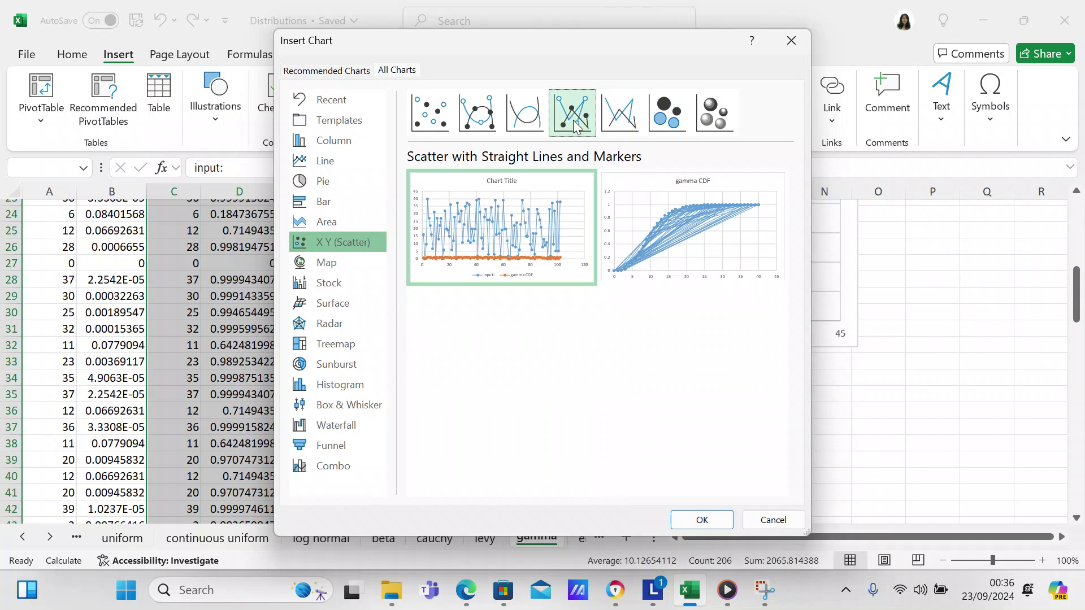
pyautogui.click(525, 119)
pyautogui.click(475, 123)
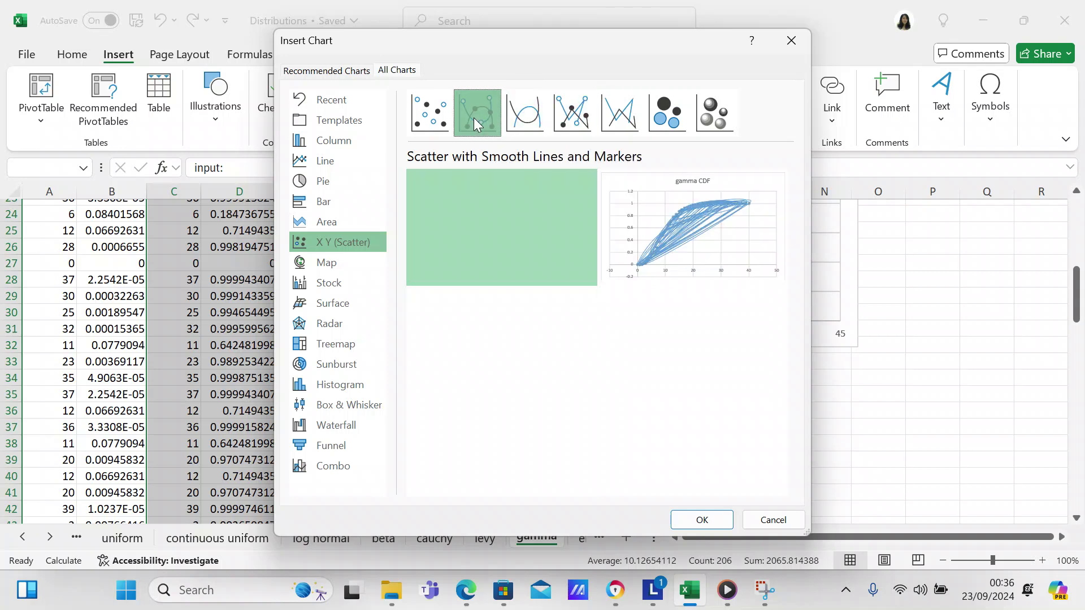
pyautogui.click(435, 122)
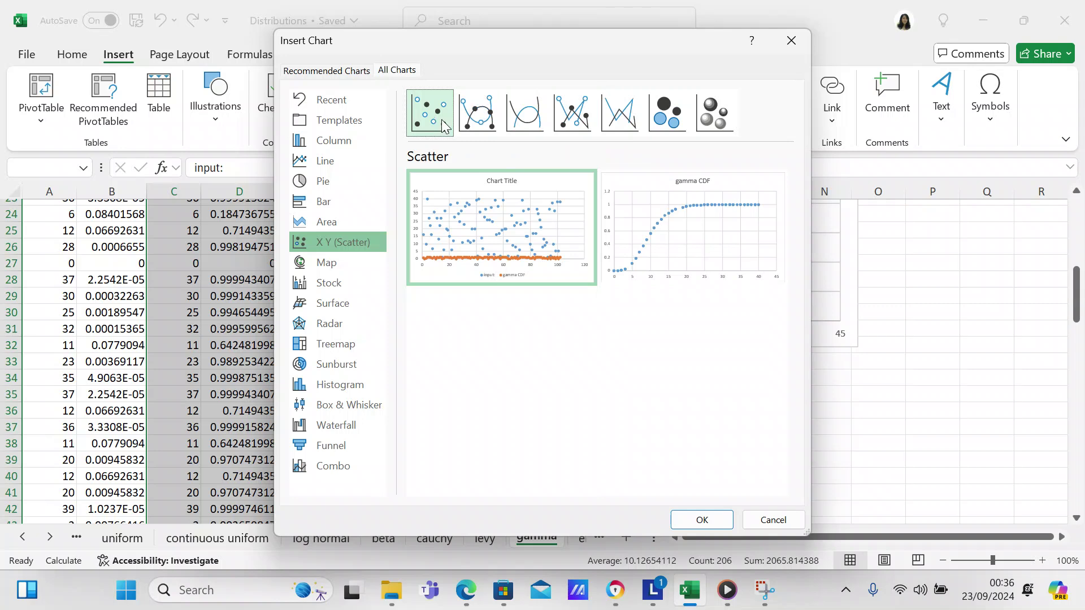
# Preview the plain Scatter version that plots gamma CDF against the input values, and dismiss the chart choices without inserting one.
pyautogui.moveTo(658, 236)
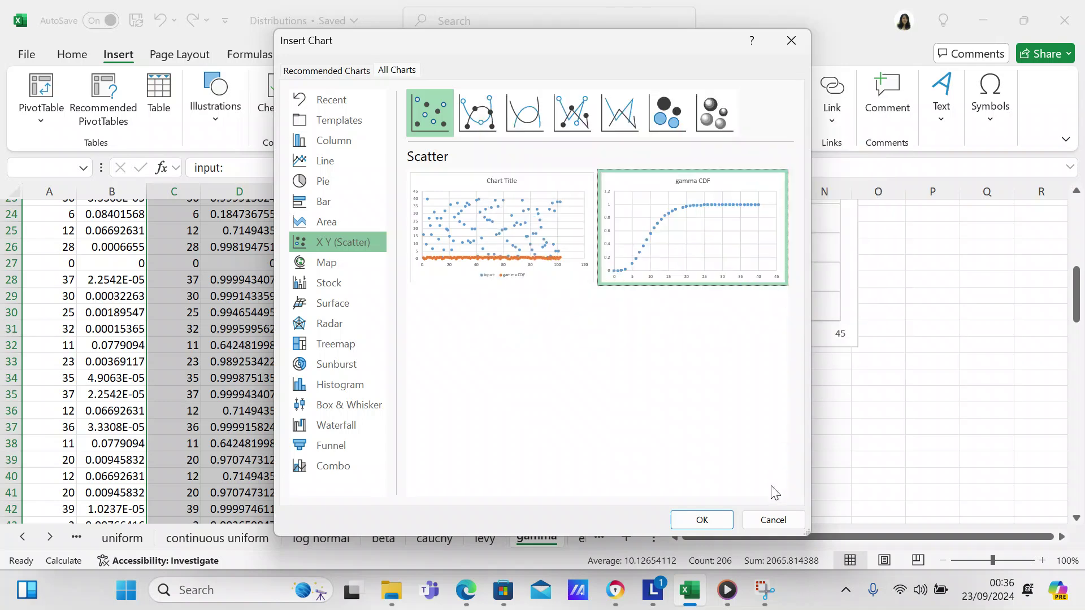
pyautogui.click(772, 521)
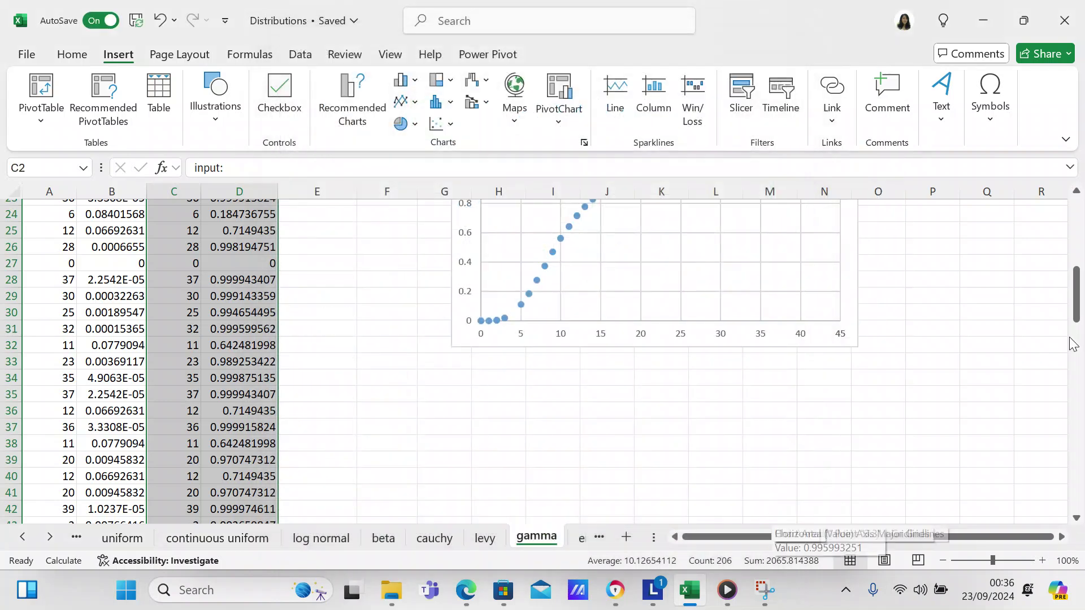
pyautogui.moveTo(1081, 311); pyautogui.dragTo(1080, 125)
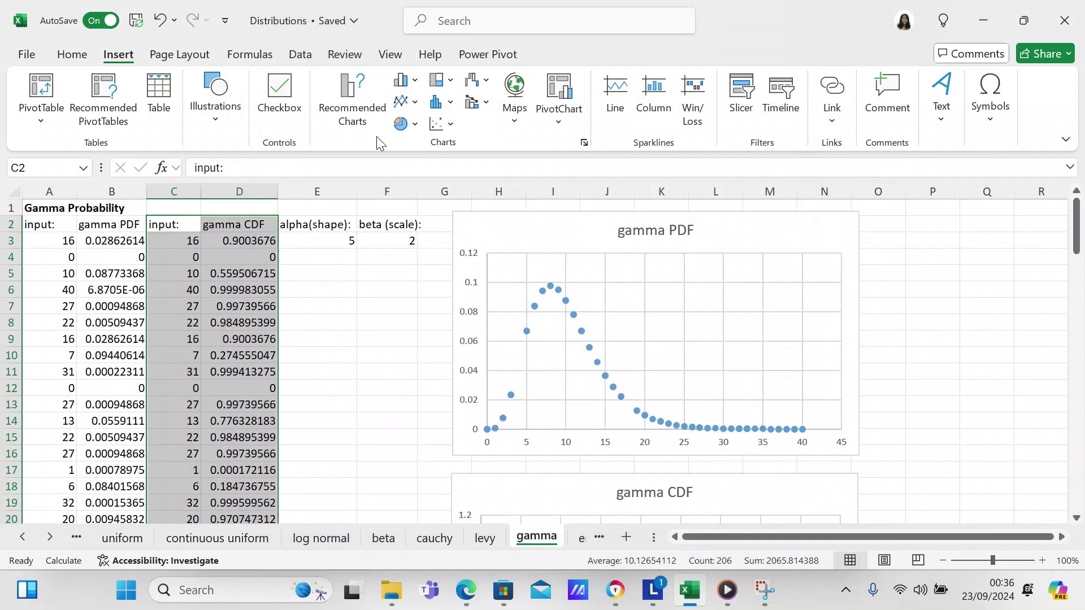
# Clear the range selection and check the formula behind the first input value in A3.
pyautogui.click(380, 368)
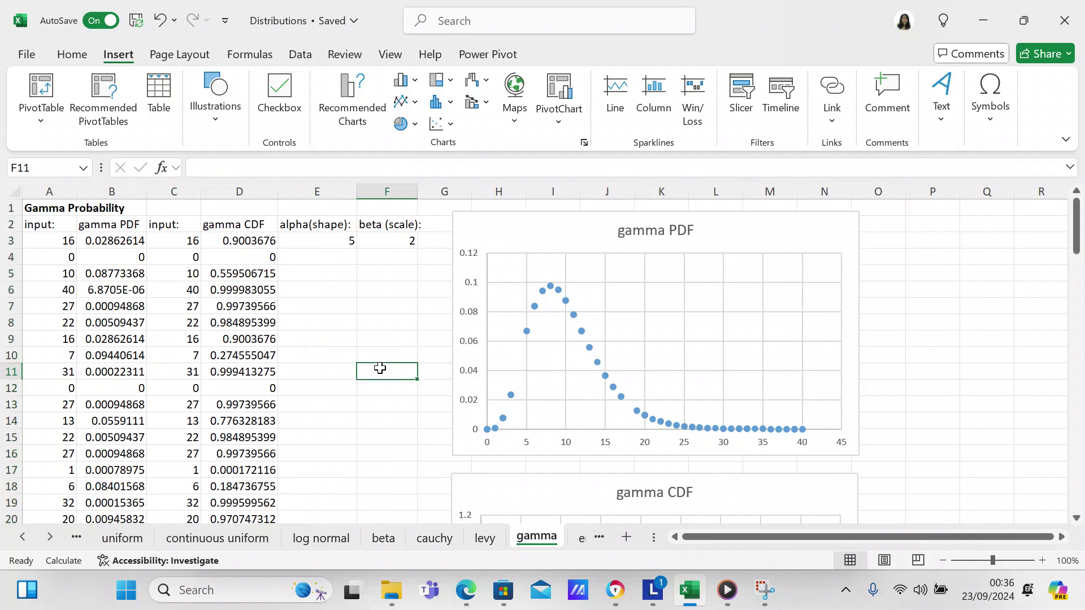
pyautogui.click(29, 239)
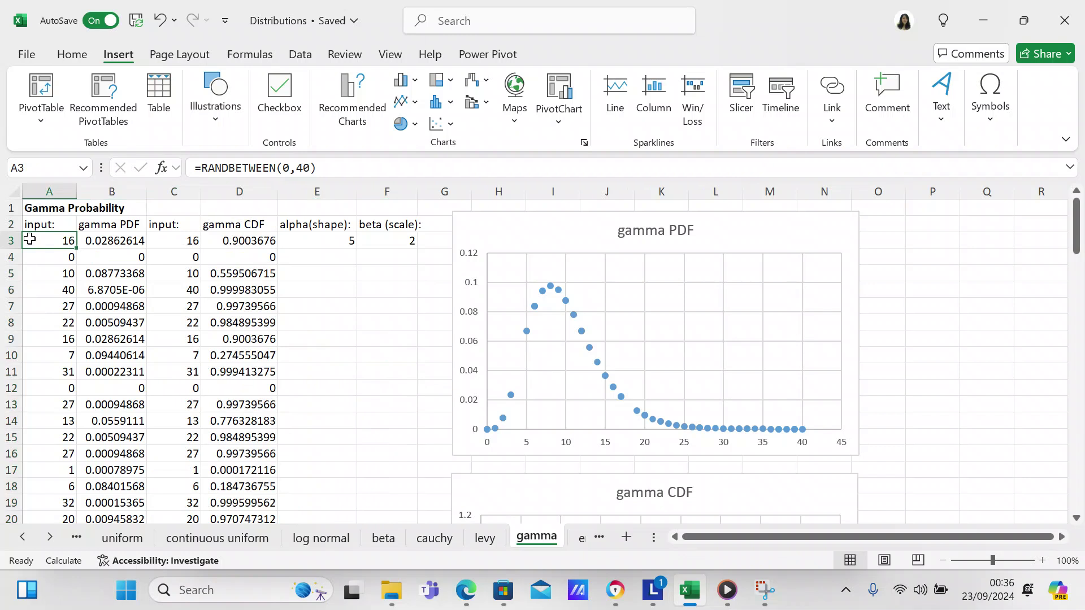
pyautogui.click(344, 296)
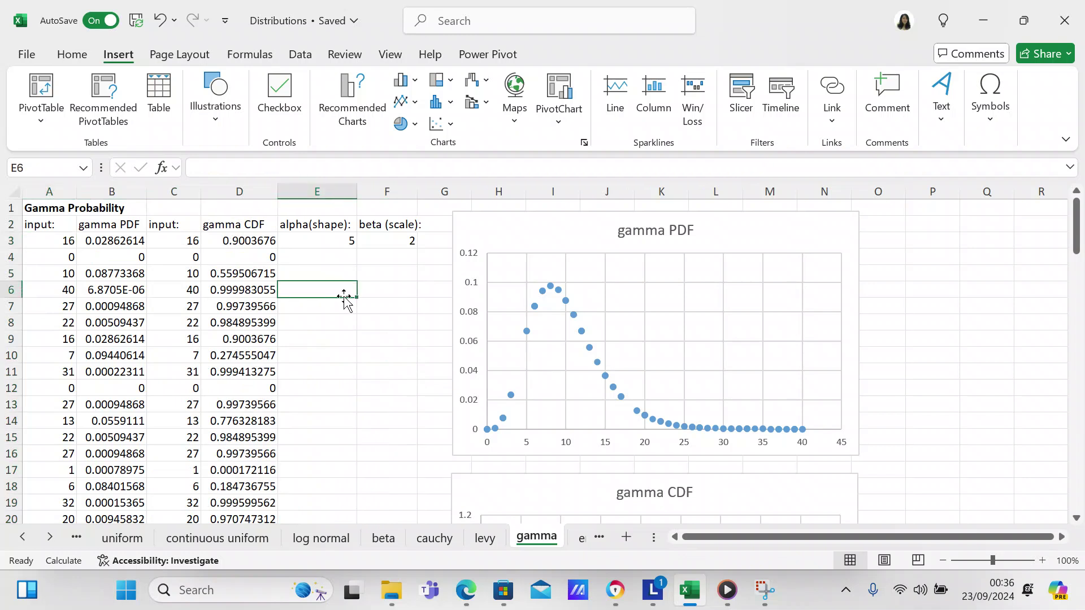